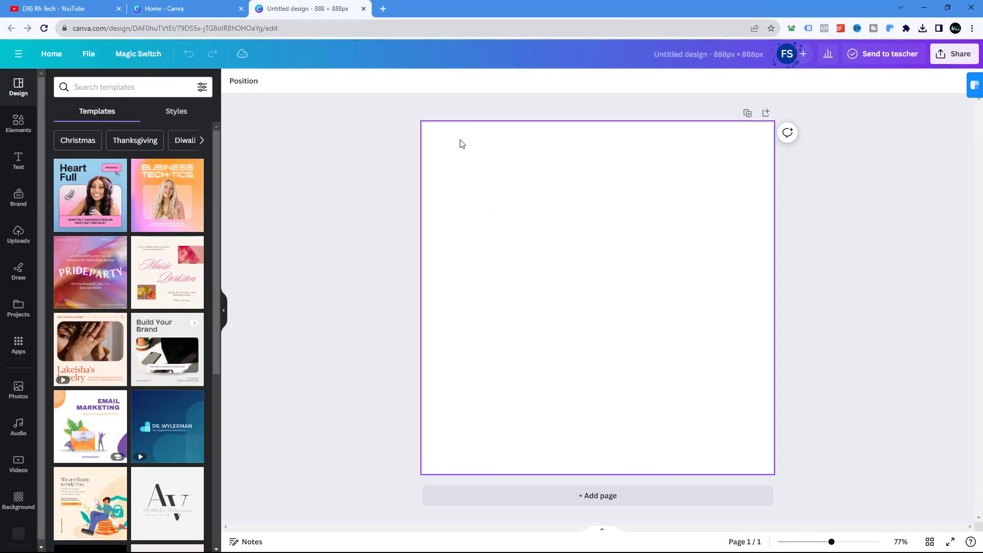
- Insert the uploaded cut-out portrait of the man in the blue suit onto the blank page and reposition it
click(567, 226)
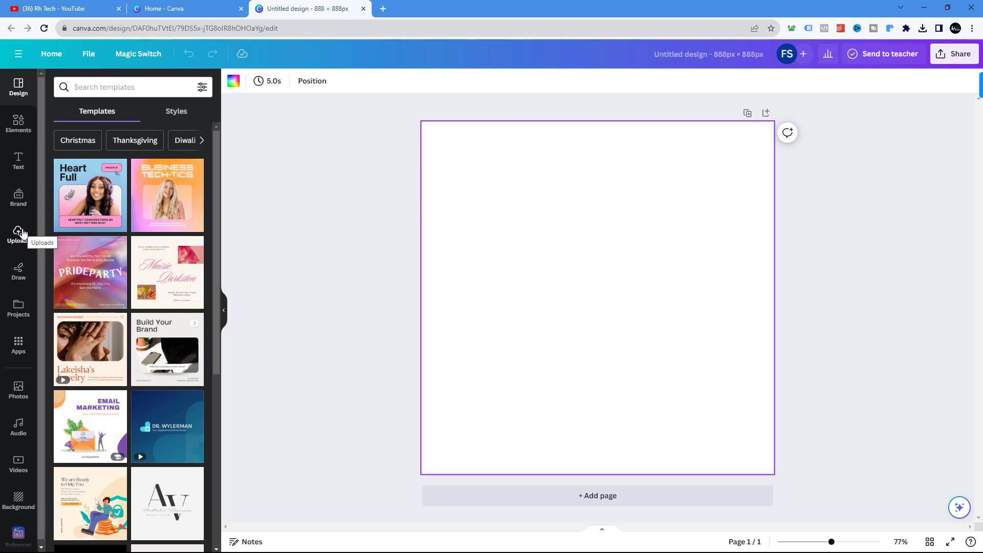
click(21, 233)
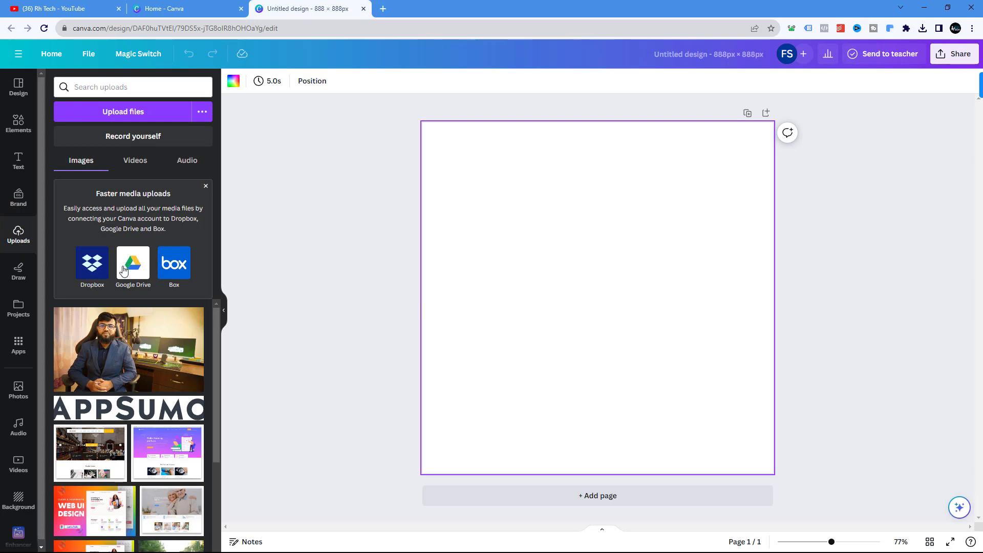
scroll(137, 379, down, 8)
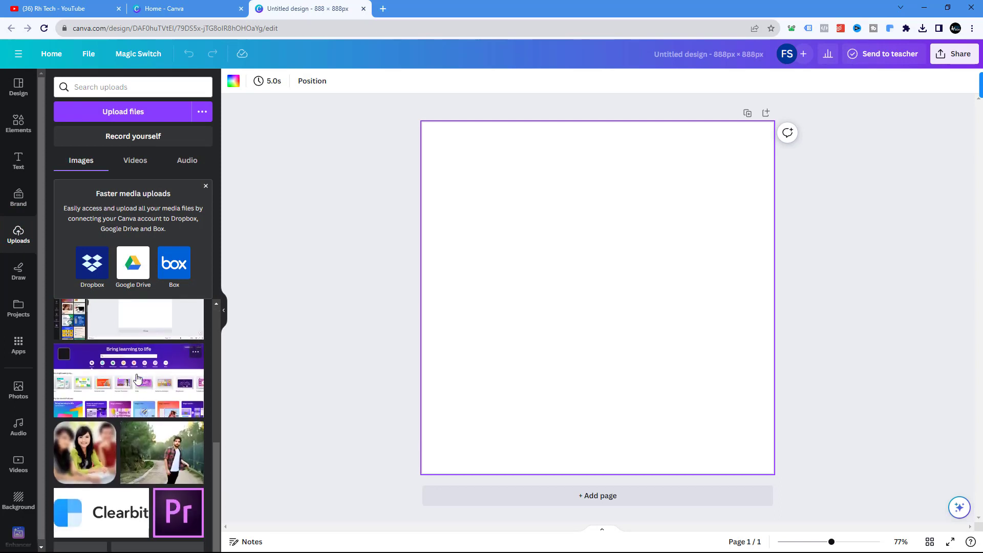
scroll(137, 379, down, 6)
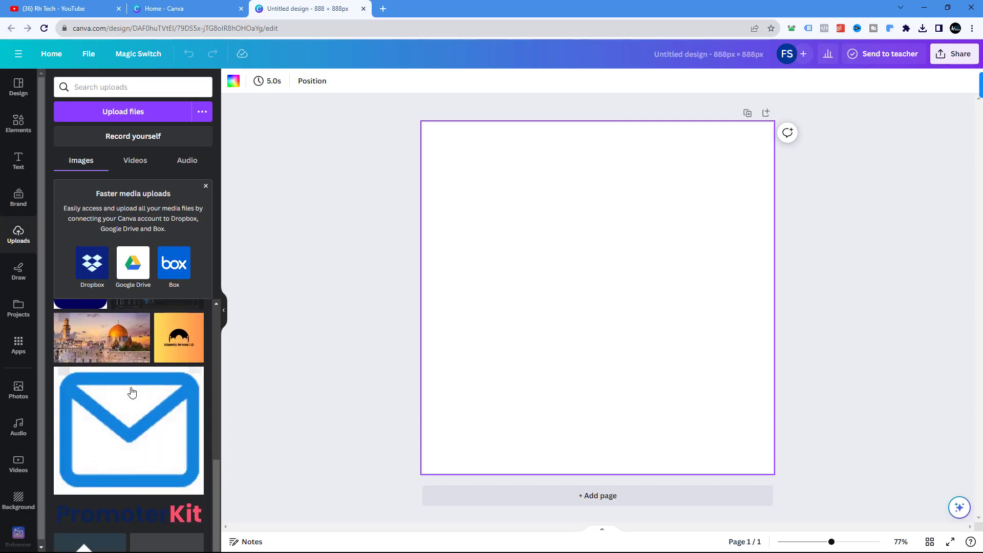
scroll(132, 392, down, 8)
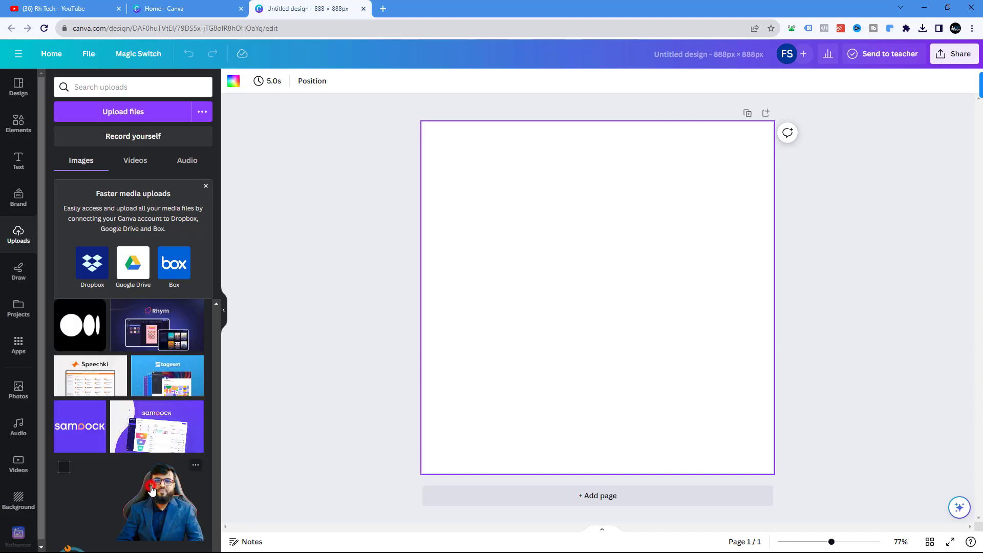
click(152, 490)
drag(640, 277, 618, 240)
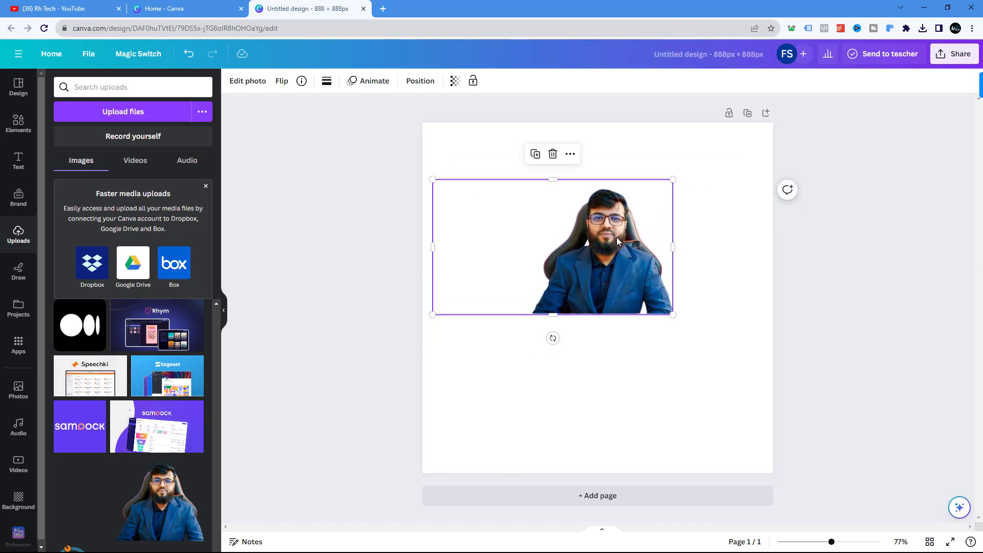
mouse_move(617, 239)
mouse_down()
mouse_move(631, 269)
mouse_move(615, 244)
mouse_up()
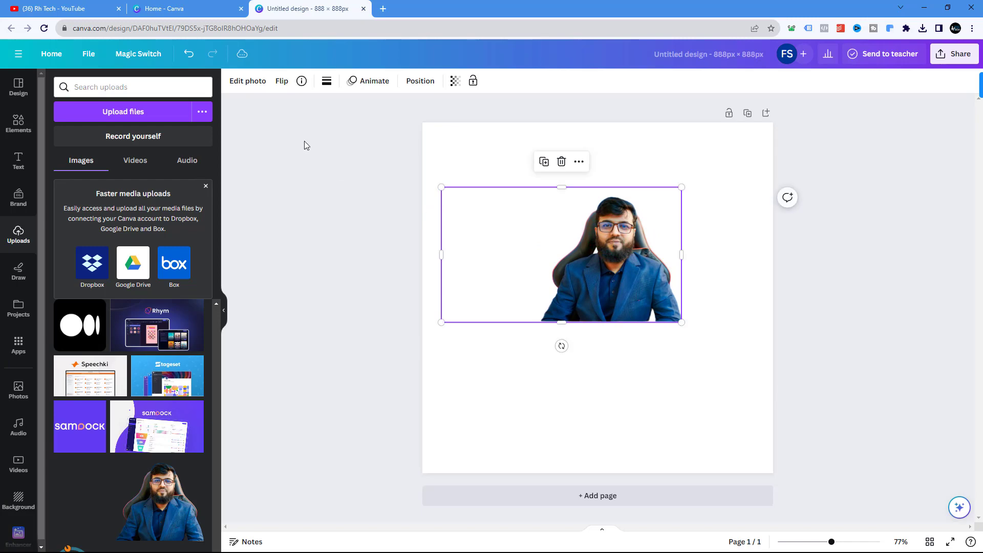
- Crop away the empty area beside the man in the portrait and move the photo to the lower half of the page
click(262, 81)
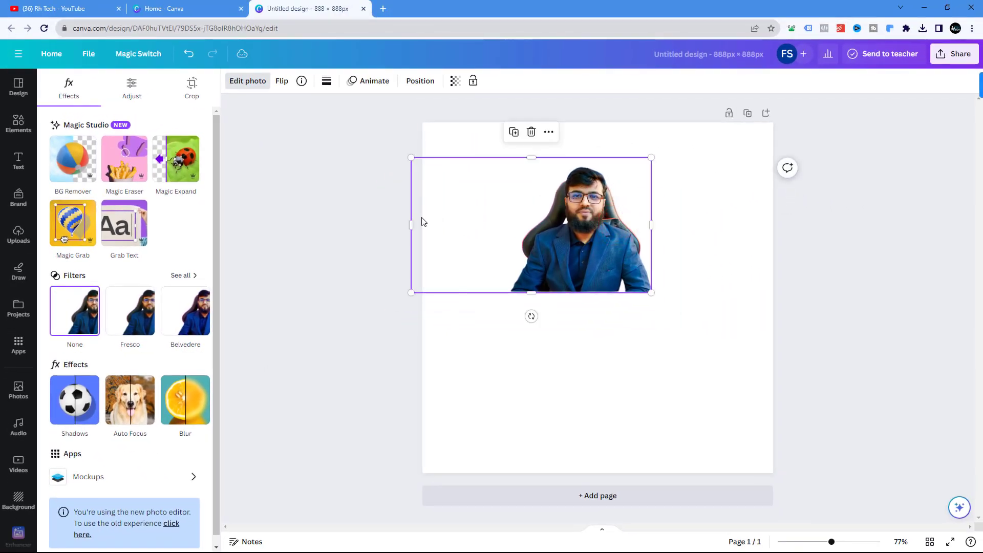
drag(412, 221, 502, 222)
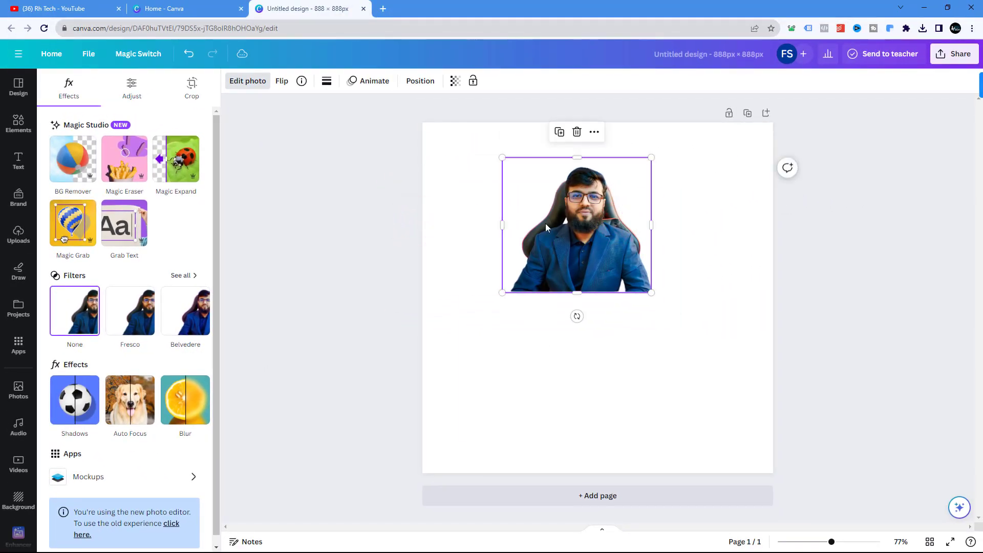
drag(596, 224, 553, 281)
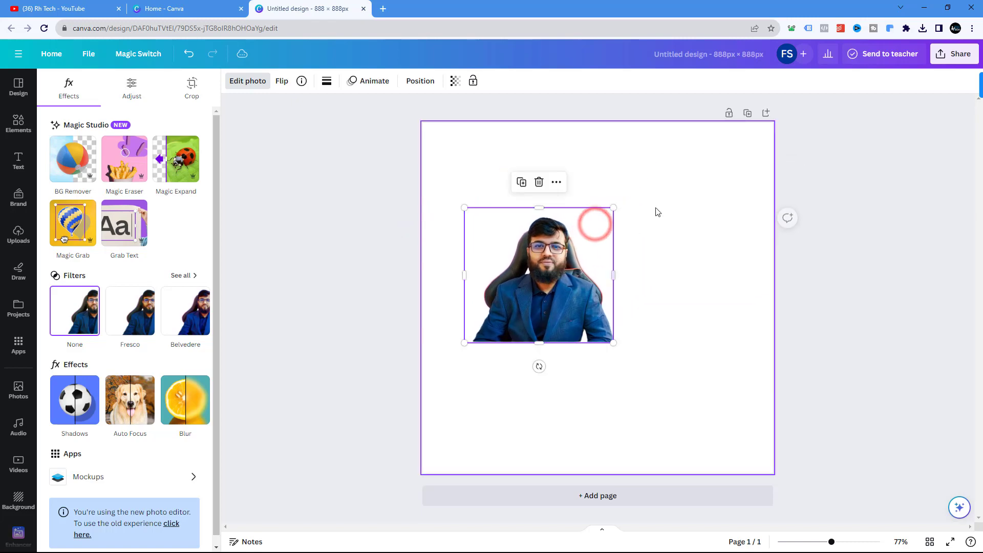
click(460, 145)
drag(545, 245, 555, 294)
click(557, 169)
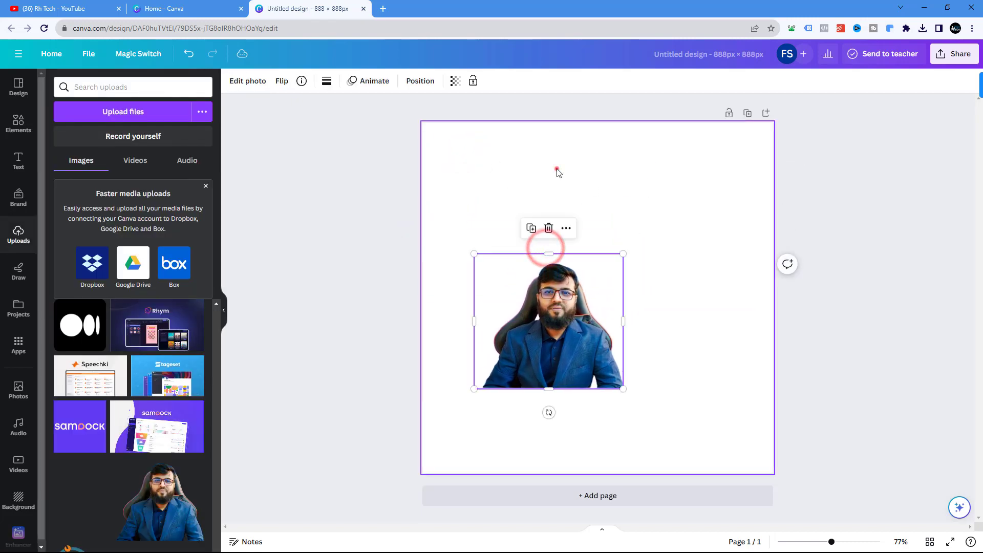
- Change the page background from the default solid colors to coral red
click(491, 157)
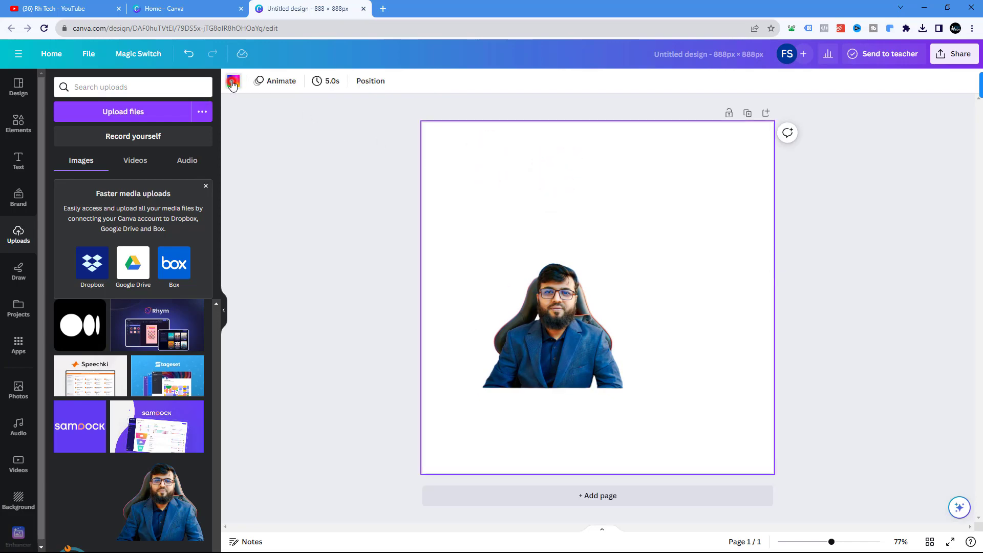
click(233, 82)
scroll(157, 327, down, 1)
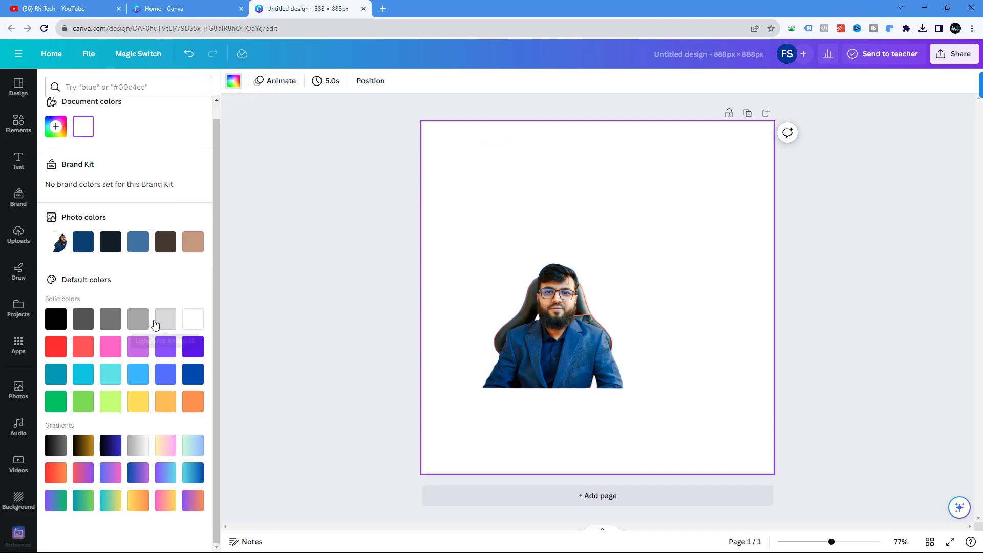
click(80, 349)
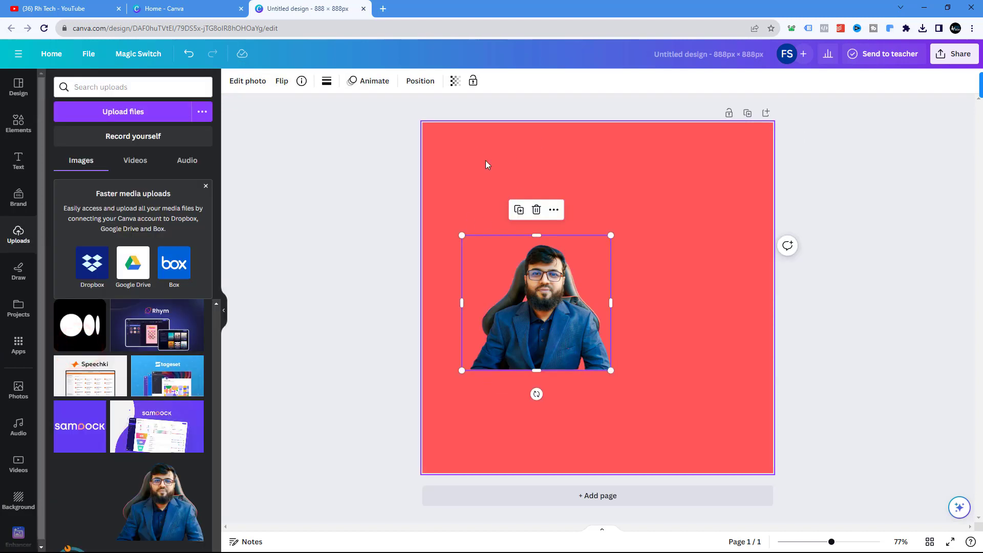
- Enlarge the portrait until it nearly fills the page, with its lower edge resting on the page's bottom edge
drag(533, 287, 579, 273)
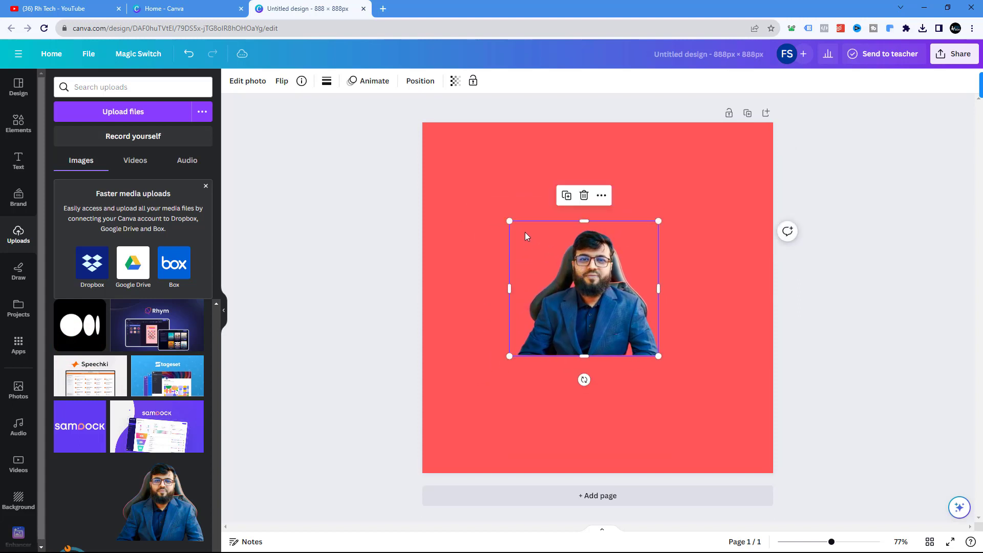
drag(509, 221, 443, 161)
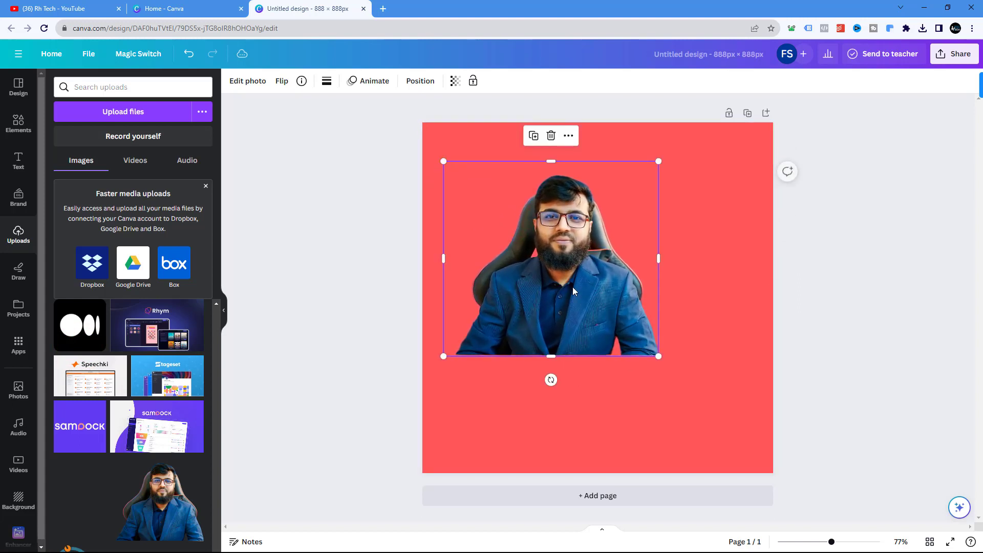
drag(659, 357, 742, 430)
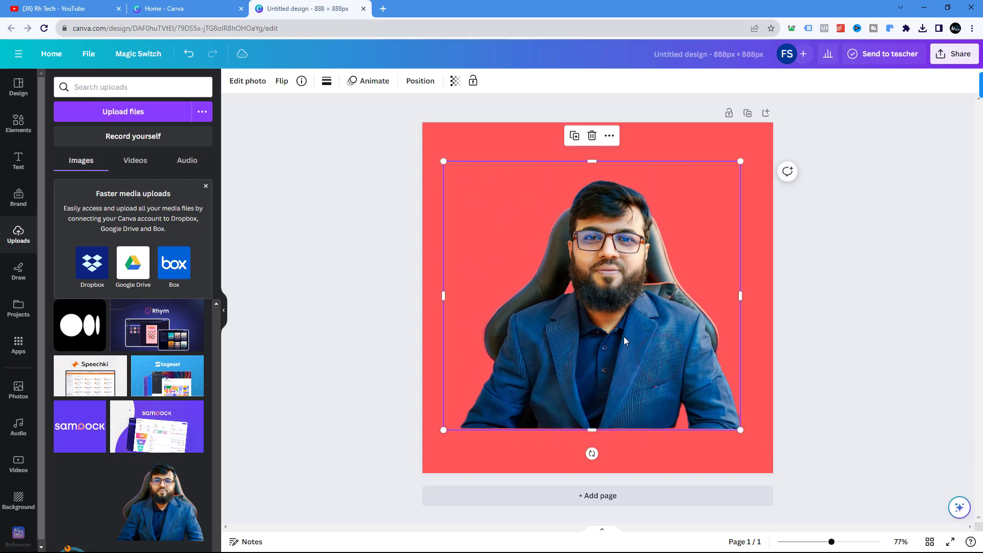
drag(624, 337, 606, 379)
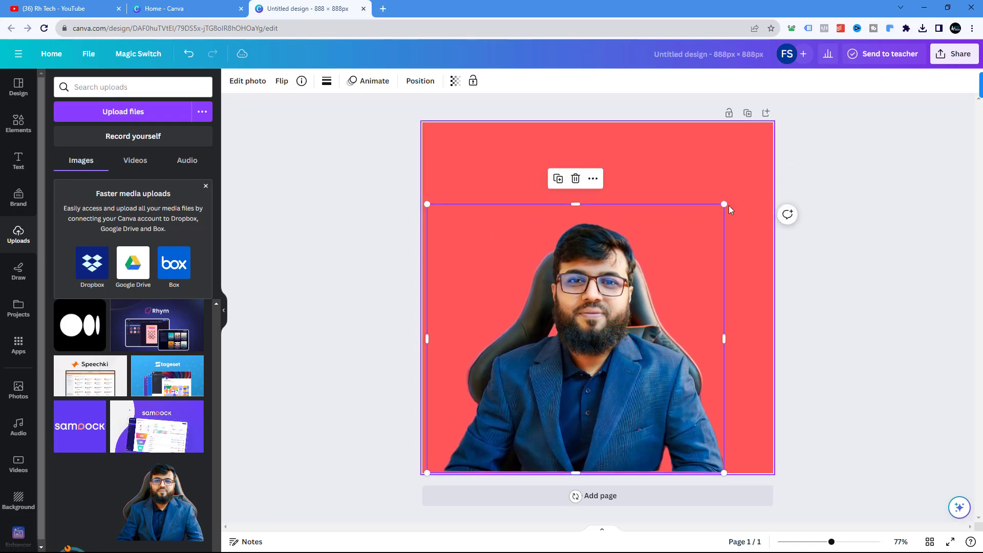
drag(725, 203, 806, 129)
drag(676, 230, 640, 235)
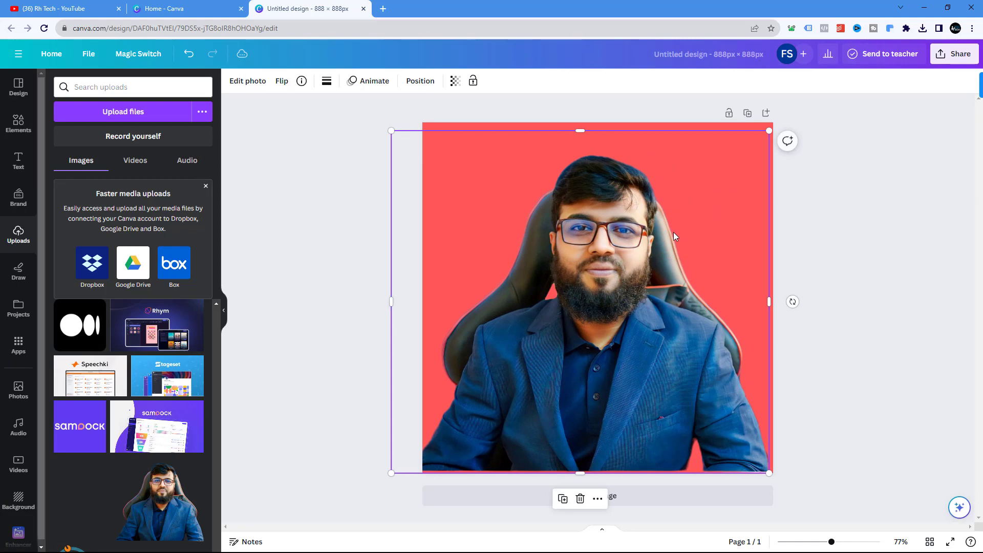
- Shrink the portrait slightly and center it against the page's bottom edge, leaving space above the head
click(248, 82)
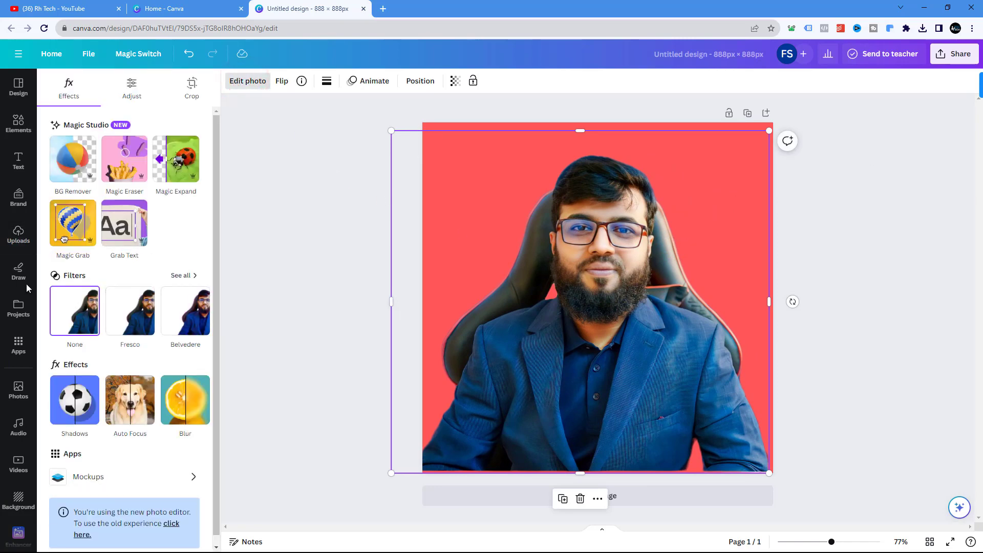
drag(391, 474, 412, 455)
drag(608, 337, 603, 353)
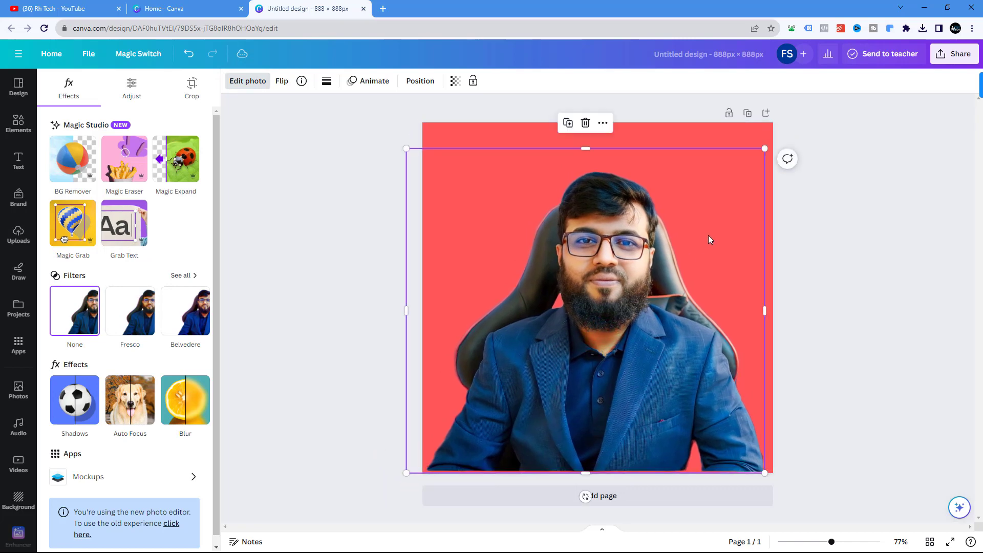
drag(681, 262, 669, 259)
- Apply the Glow shadow effect to the portrait and set its blur amount to 0
scroll(114, 307, down, 1)
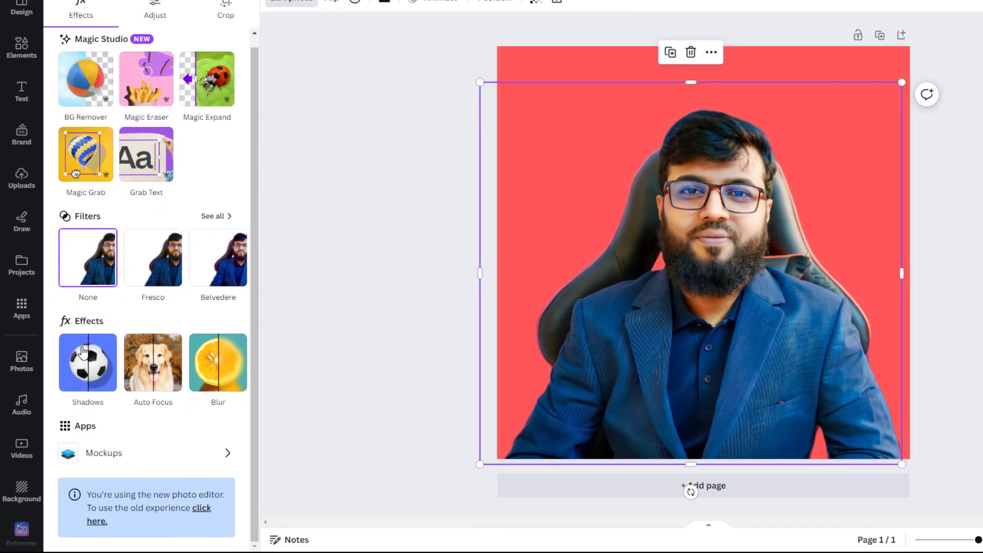
click(72, 392)
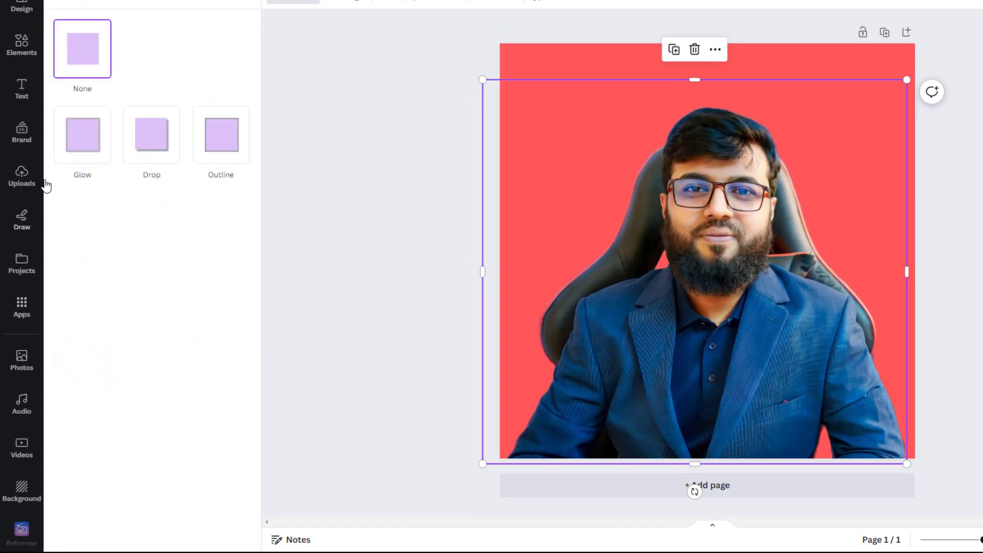
click(82, 144)
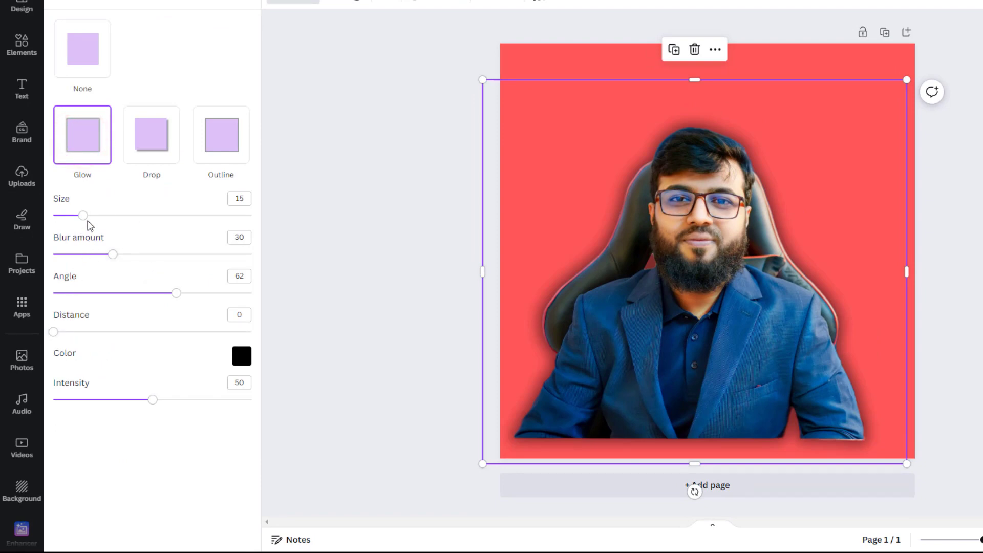
drag(113, 254, 53, 254)
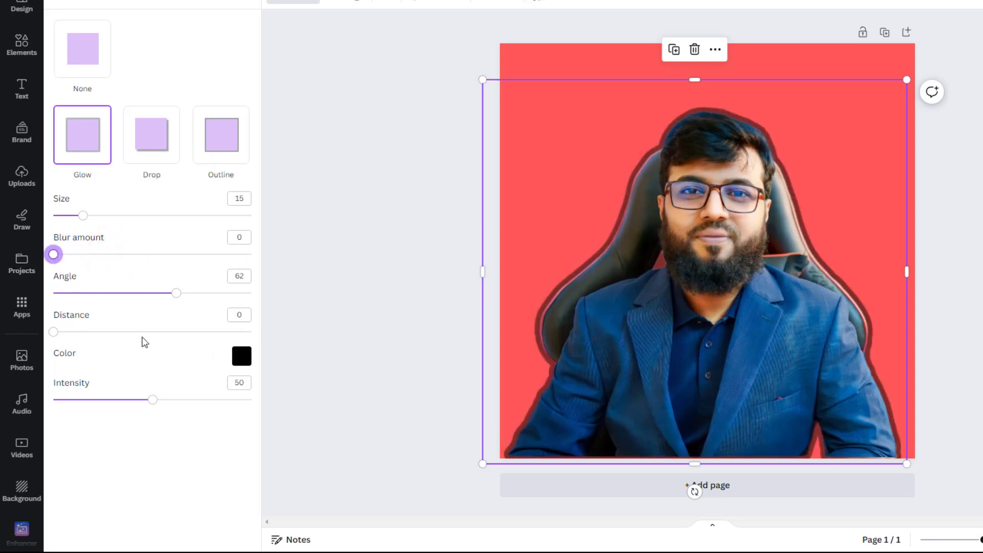
key(ctrl+z)
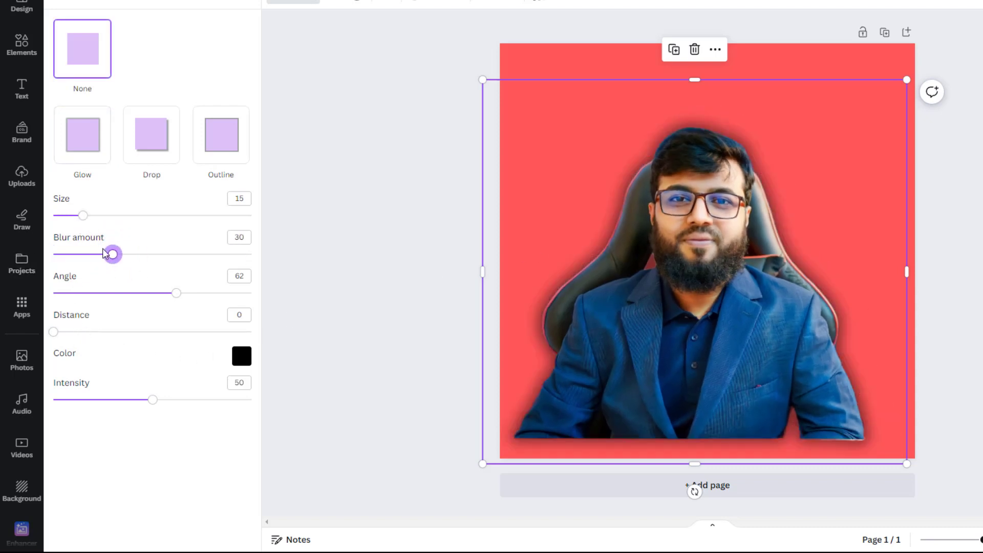
drag(110, 255, 53, 254)
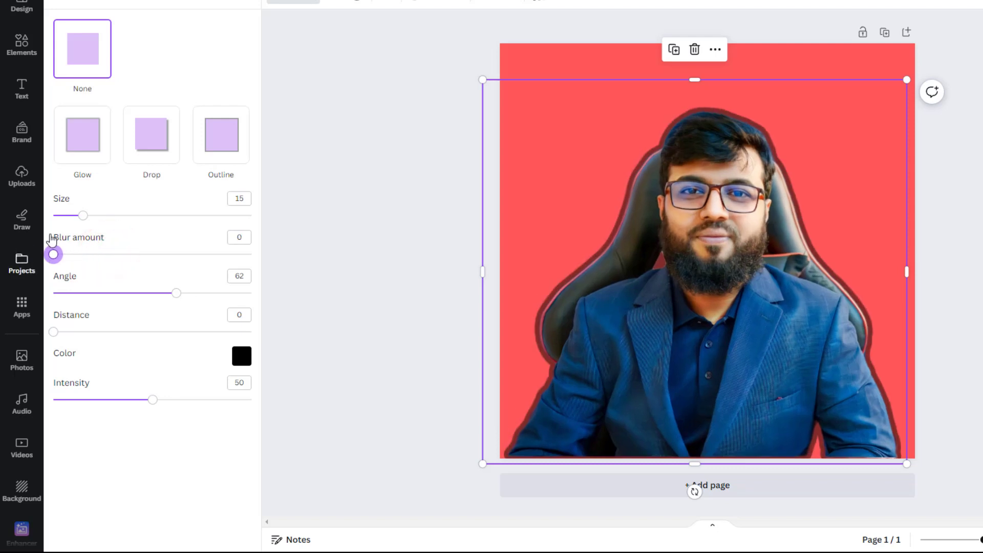
- Set the portrait's glow to size 10, distance 3 and intensity 100
mouse_move(82, 216)
mouse_down()
mouse_move(92, 217)
mouse_move(67, 218)
mouse_move(76, 222)
mouse_up()
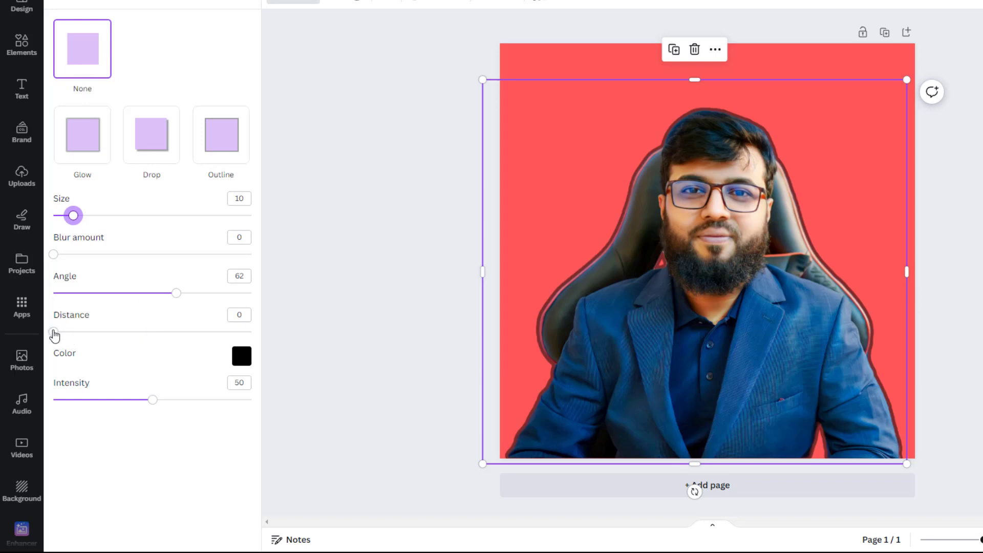
mouse_move(53, 332)
mouse_down()
mouse_move(70, 335)
mouse_move(60, 333)
mouse_up()
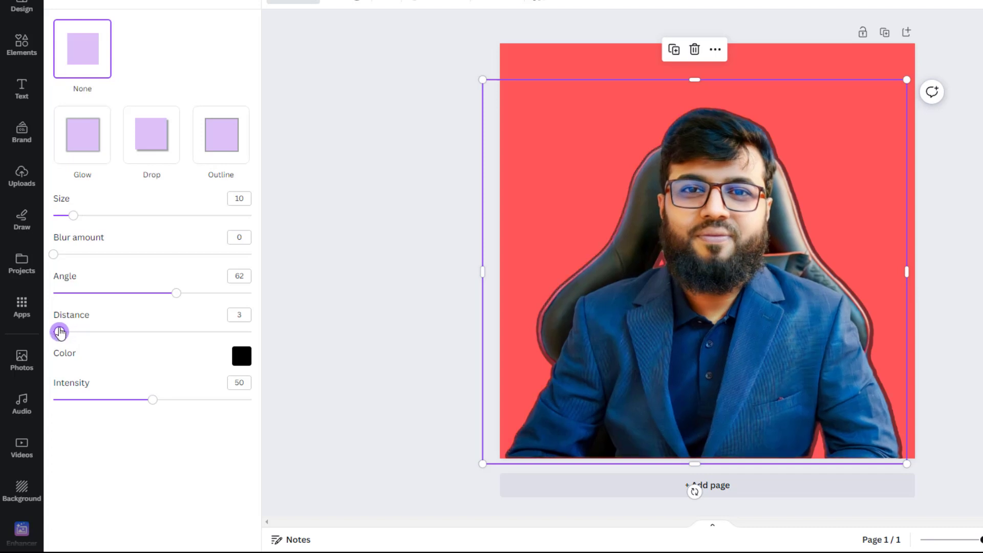
drag(149, 403, 260, 404)
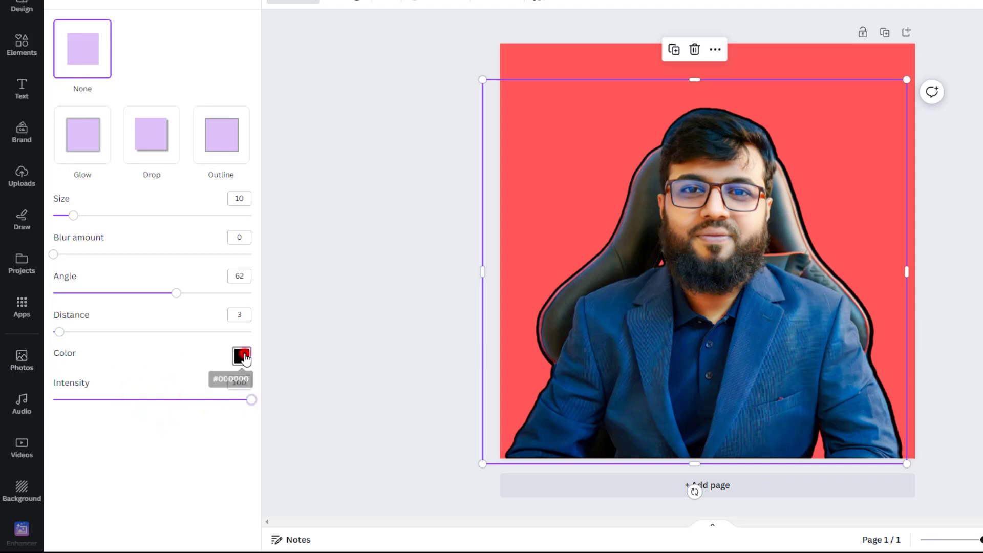
- Try white (#FFFFFF) as the color of the portrait's glow
click(242, 360)
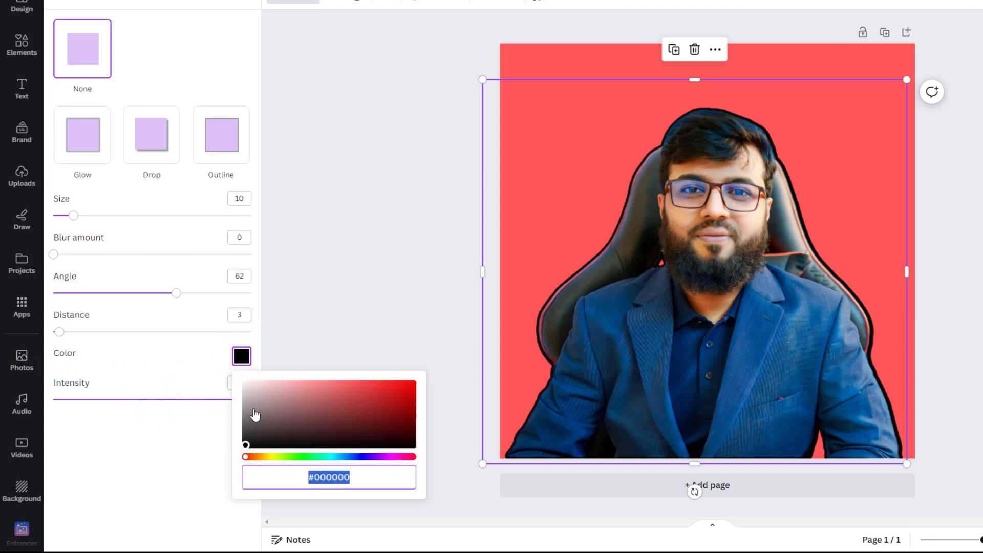
drag(255, 415, 238, 364)
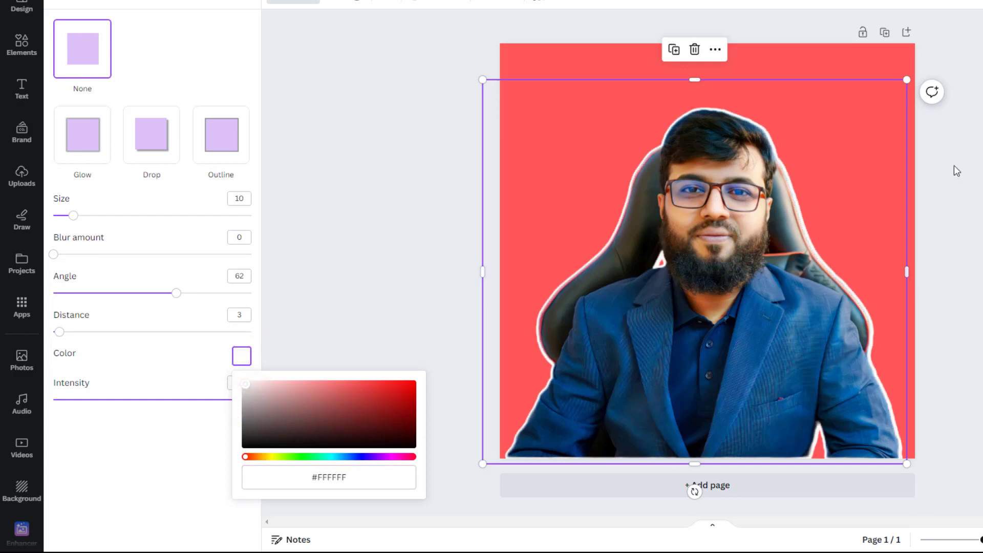
key(Escape)
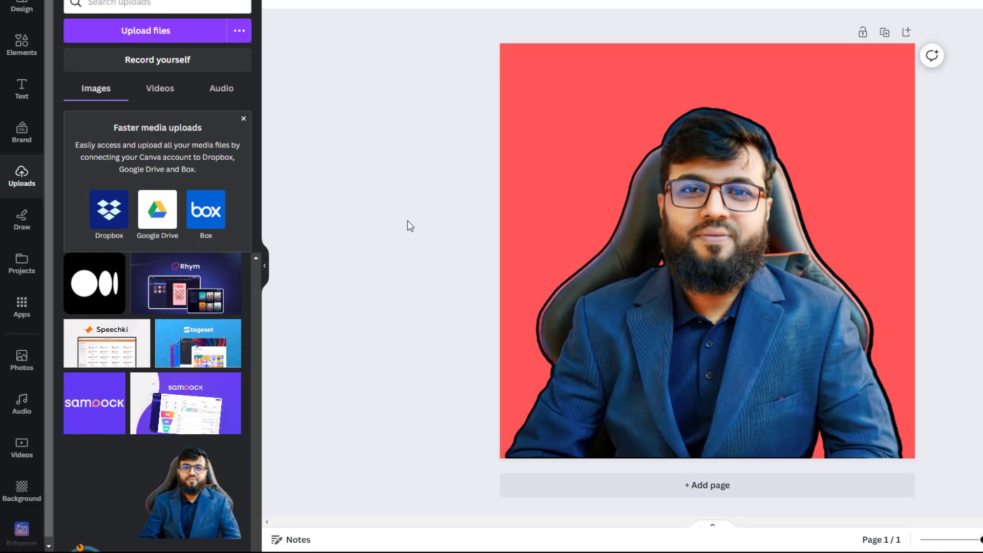
- Change the color of the portrait's shadow outline from the Shadows effect settings to white
click(647, 222)
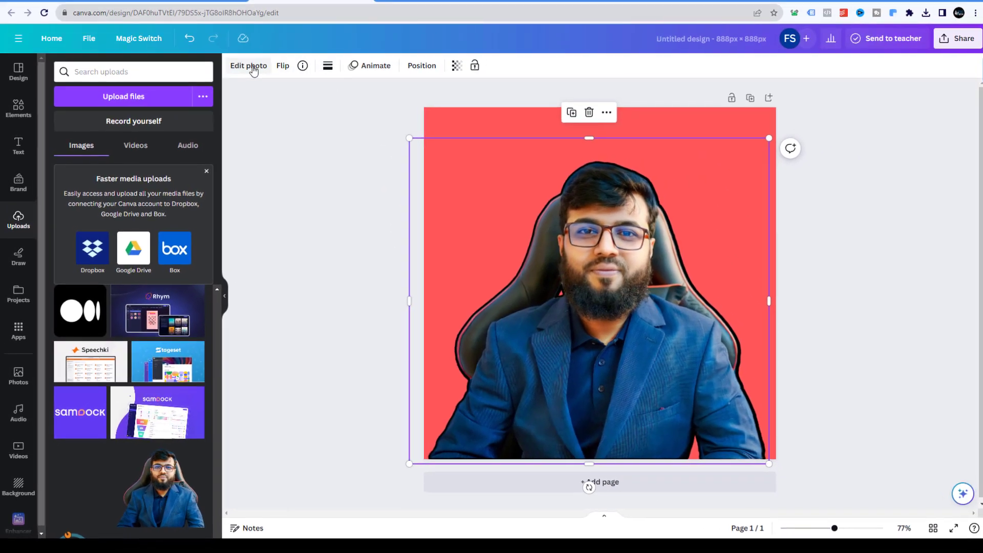
click(253, 67)
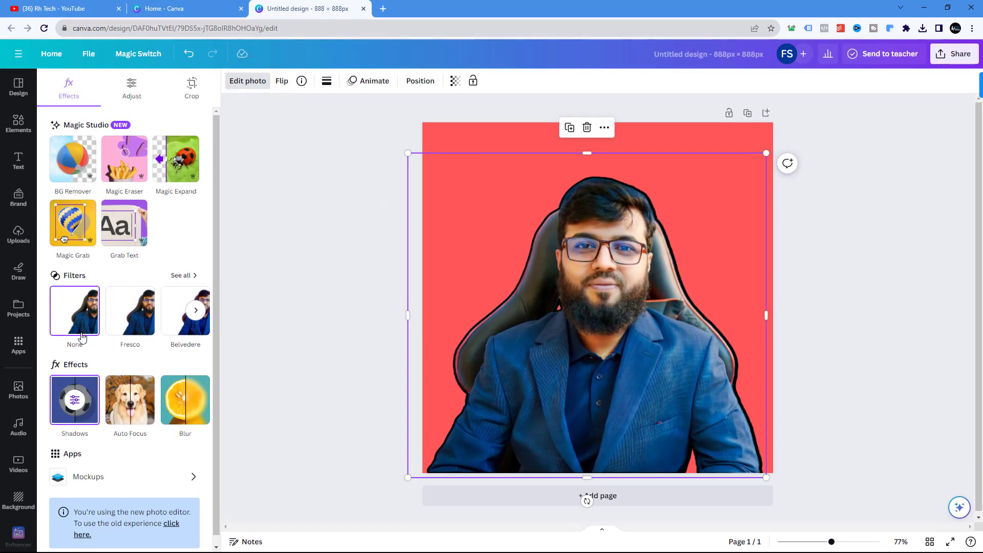
click(75, 403)
click(204, 388)
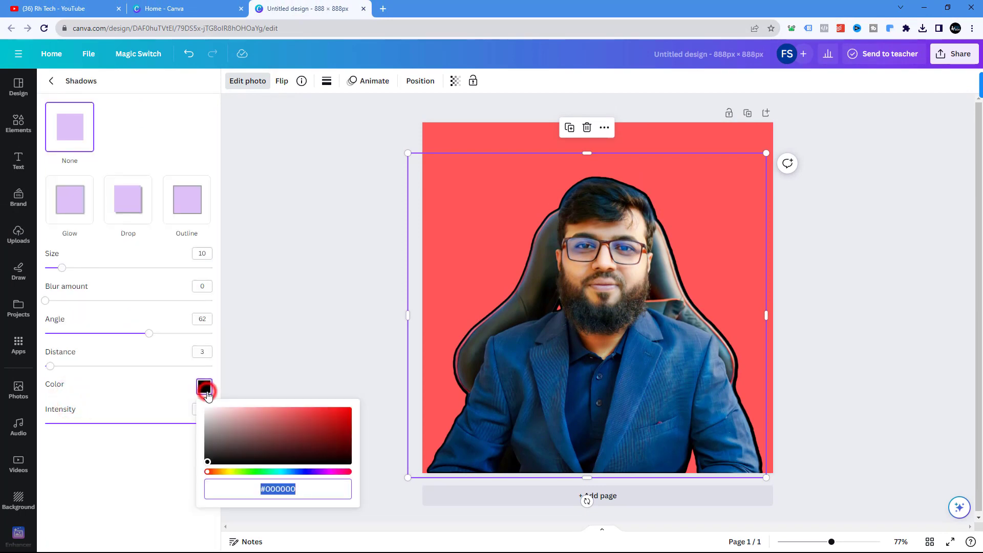
click(206, 409)
click(342, 209)
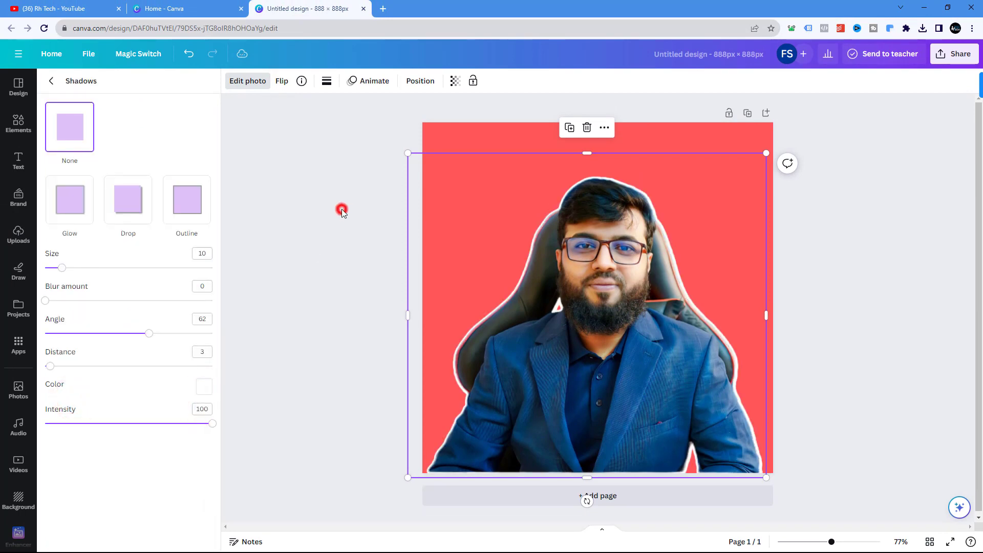
click(824, 182)
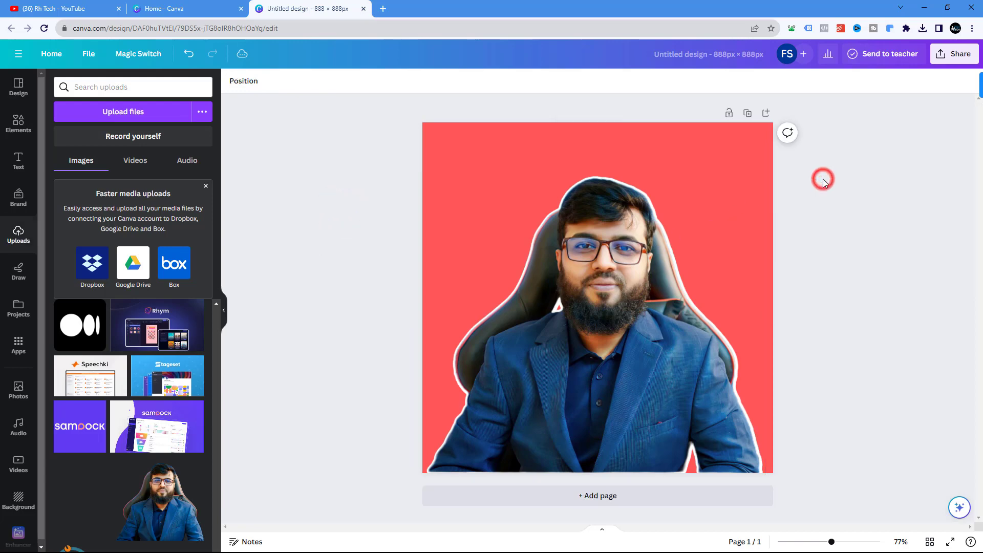
- Try the Fresco filter on the portrait, set the filter back to None and browse the other filters
click(597, 237)
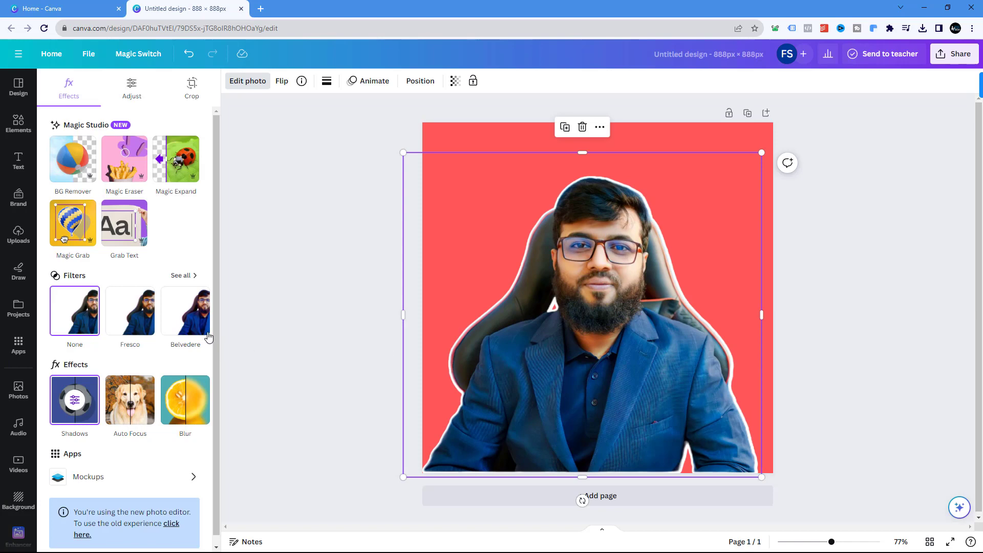
click(184, 277)
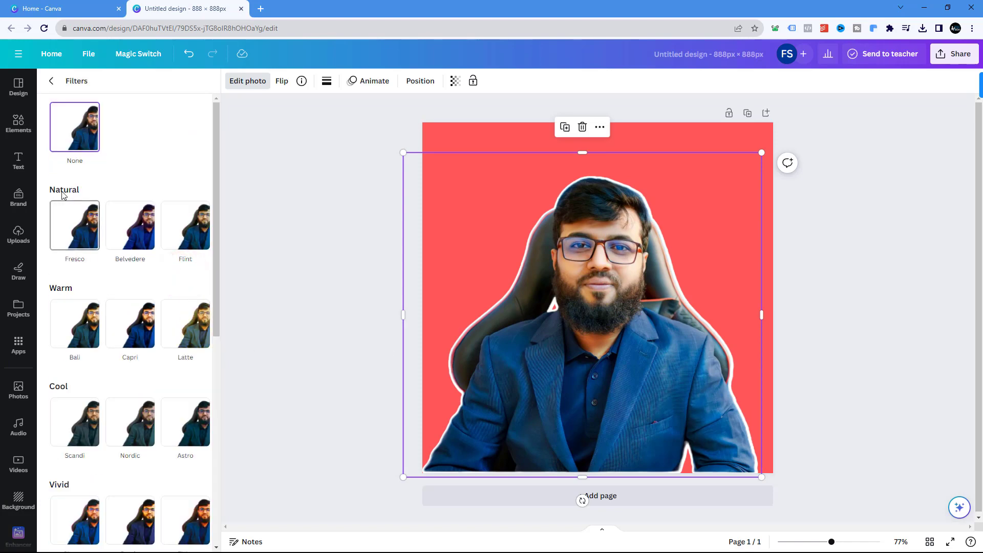
click(90, 224)
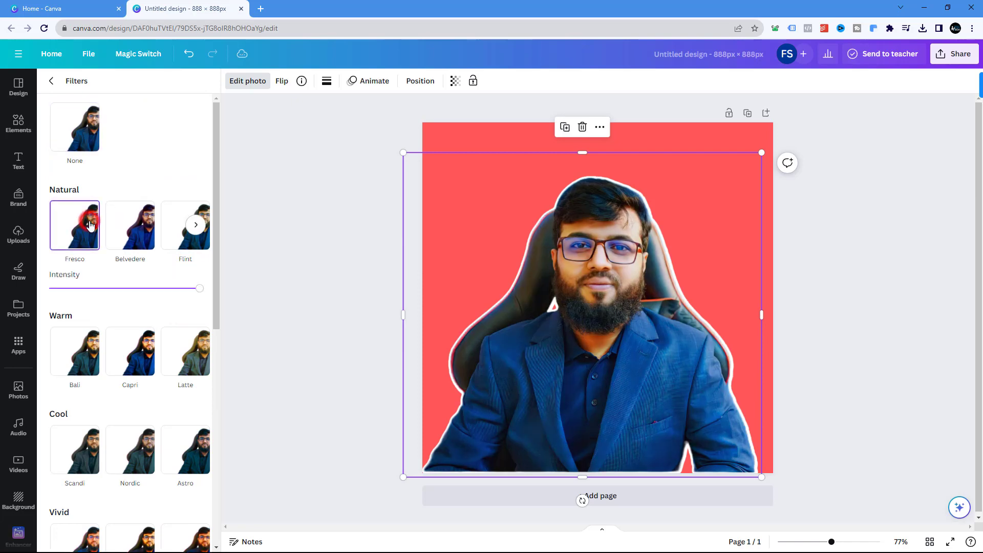
click(197, 226)
click(73, 129)
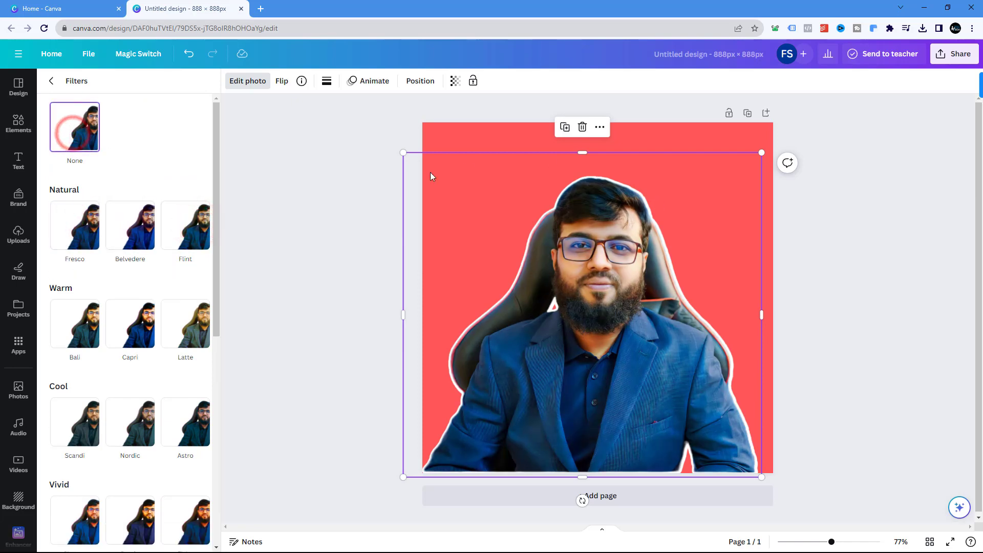
scroll(153, 287, down, 8)
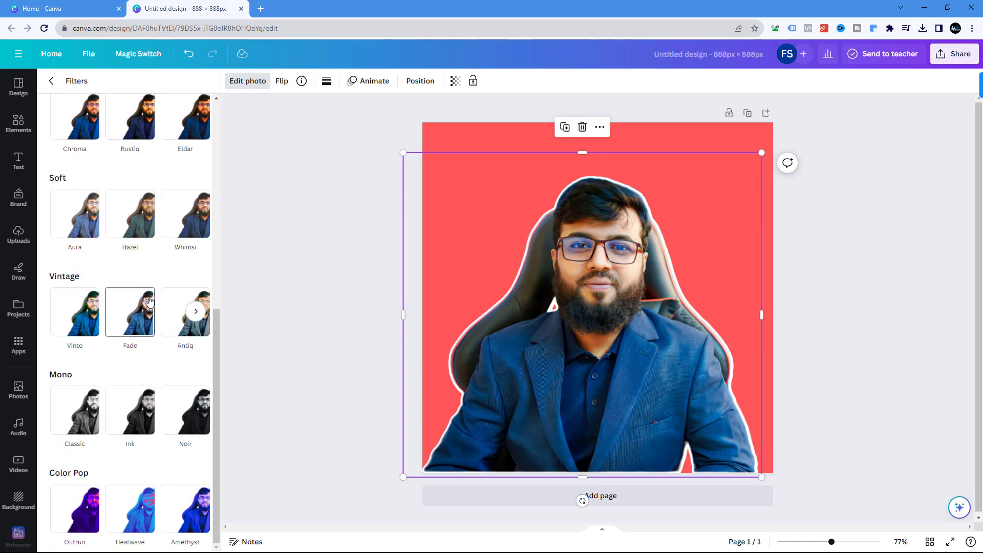
scroll(149, 304, up, 8)
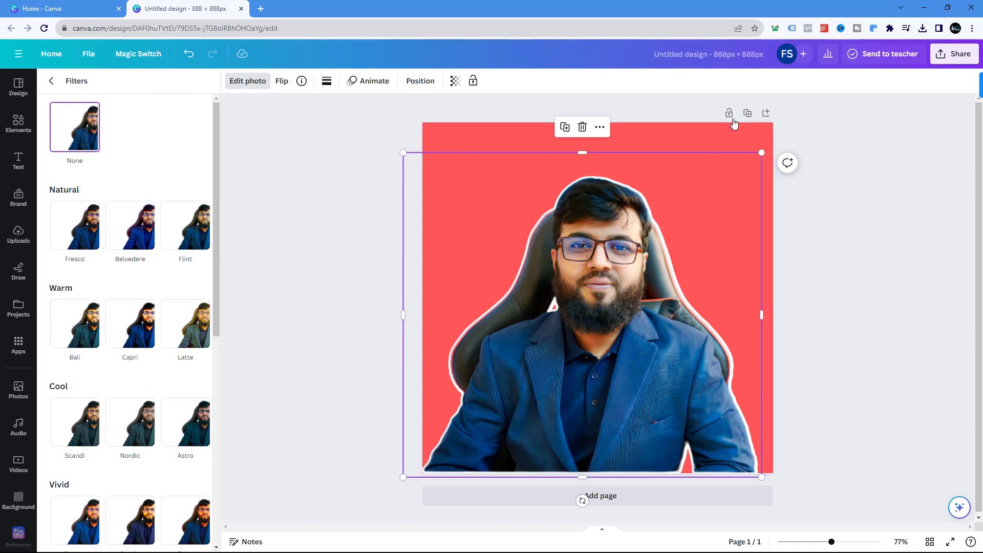
- Download the design as a PNG and save it in the Downloads folder as Untitled design (49)
click(949, 58)
click(845, 314)
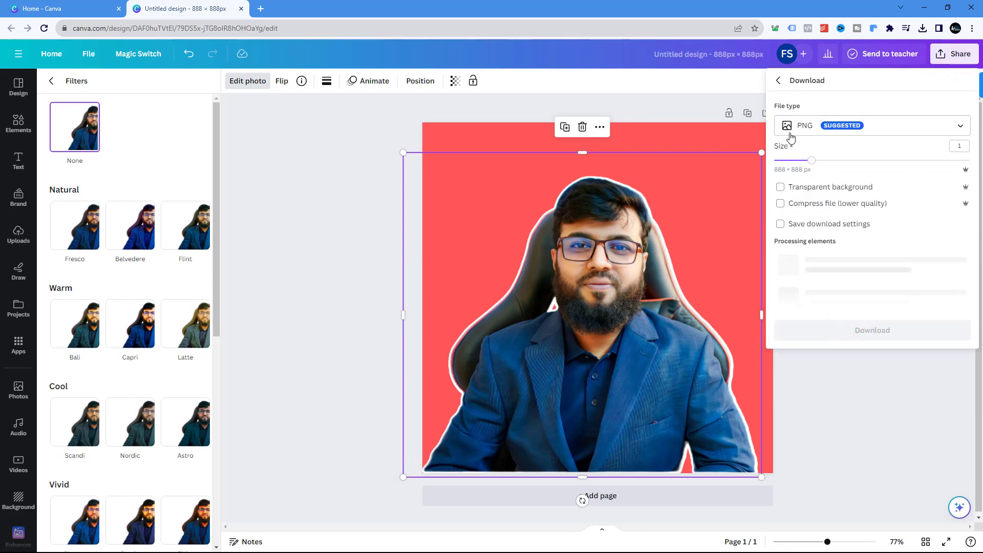
click(869, 247)
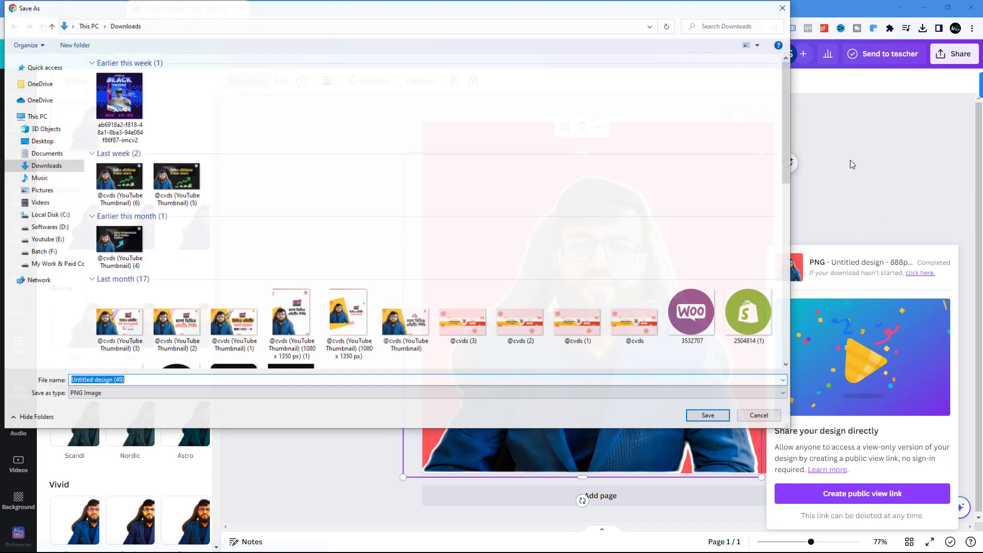
click(706, 416)
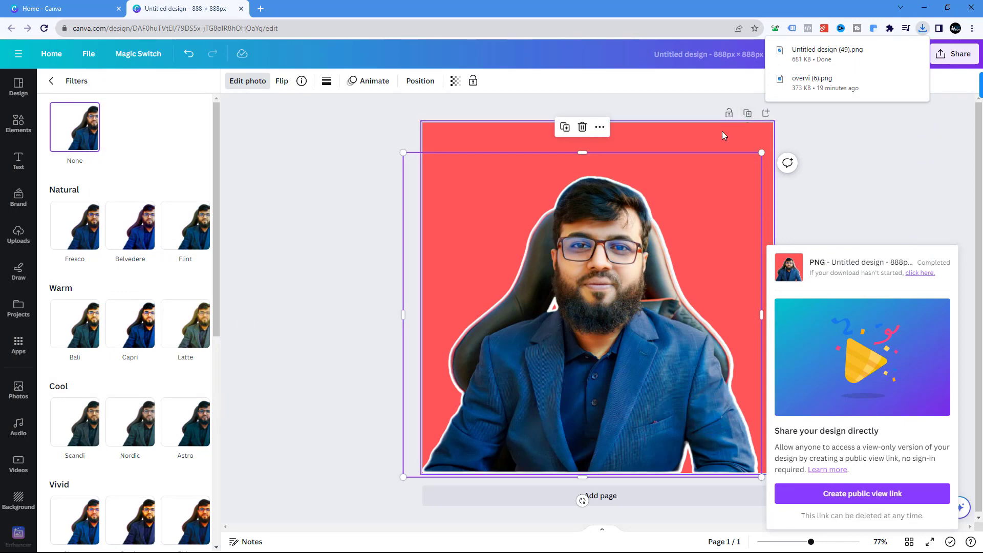
- Duplicate the coral red page and delete the portrait from the copy
click(494, 133)
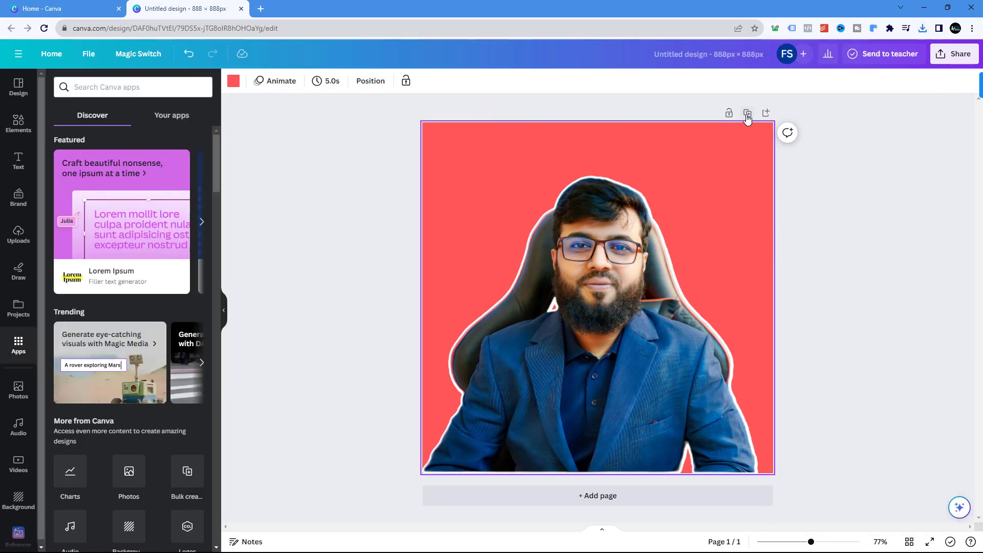
click(747, 113)
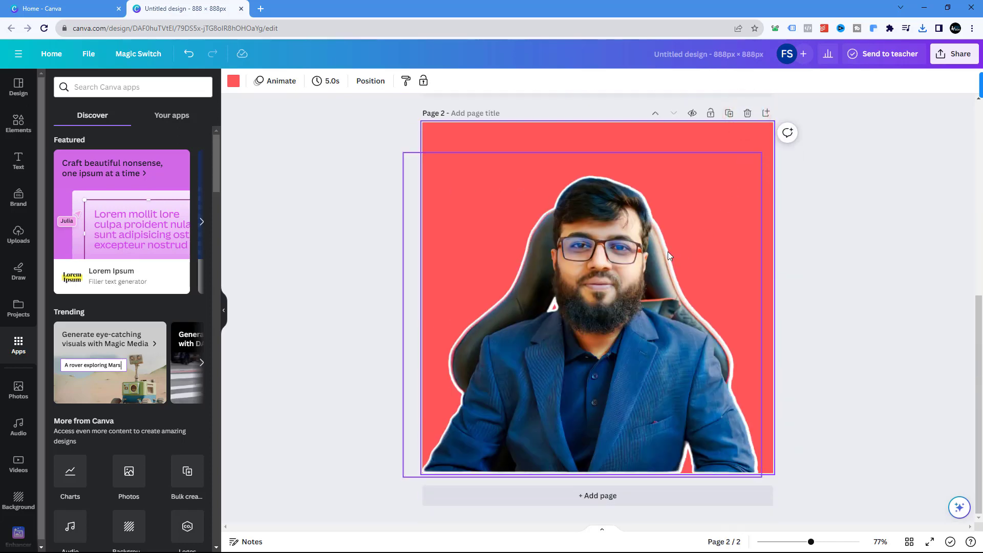
click(617, 242)
key(Delete)
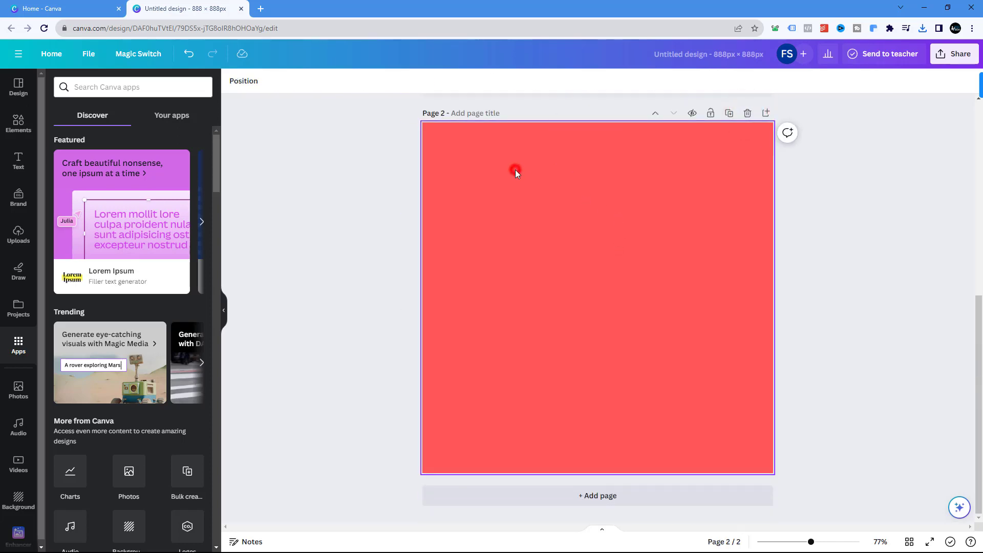
- Set the background color of the empty page 2 to white
click(516, 171)
click(233, 82)
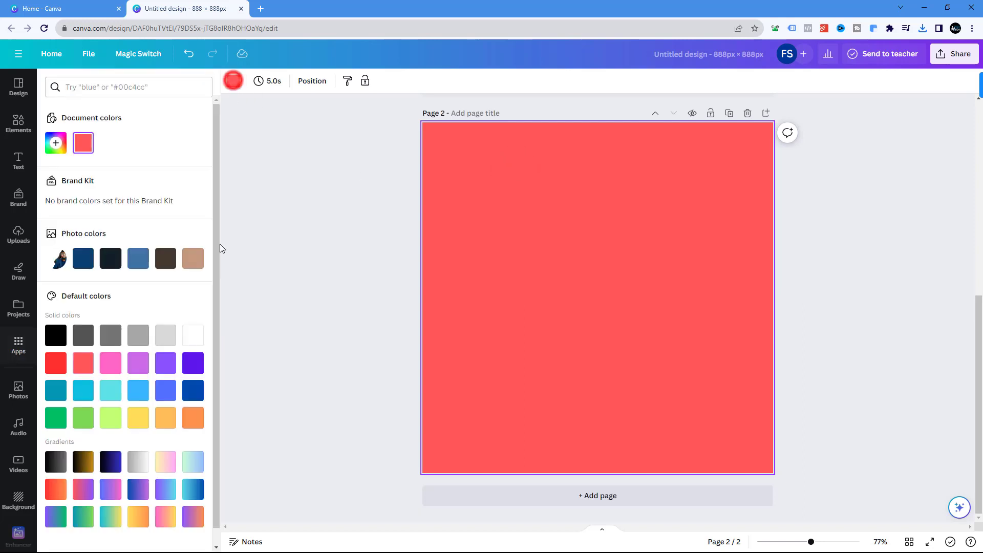
click(193, 335)
click(483, 164)
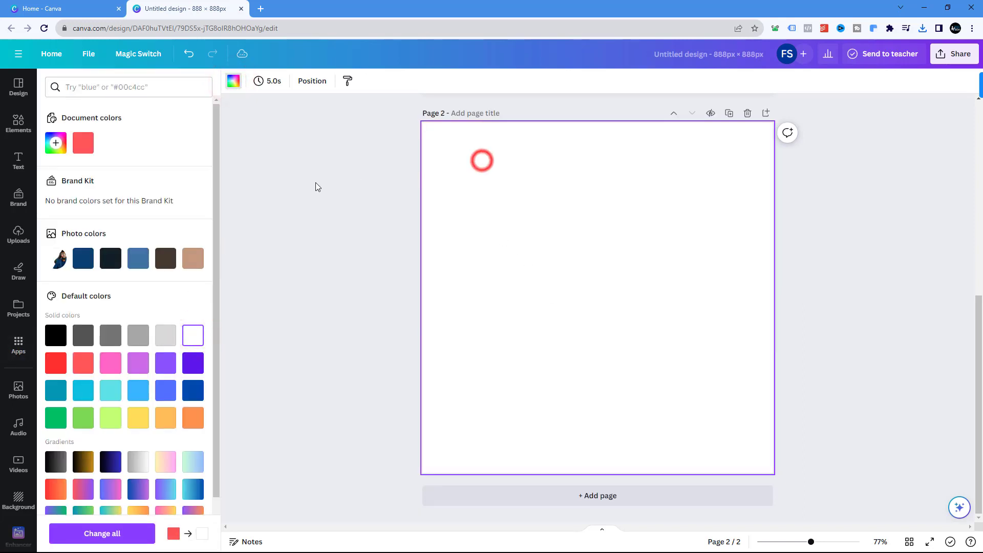
- Search the elements for "frame" and add the plain circular frame to page 2
click(18, 123)
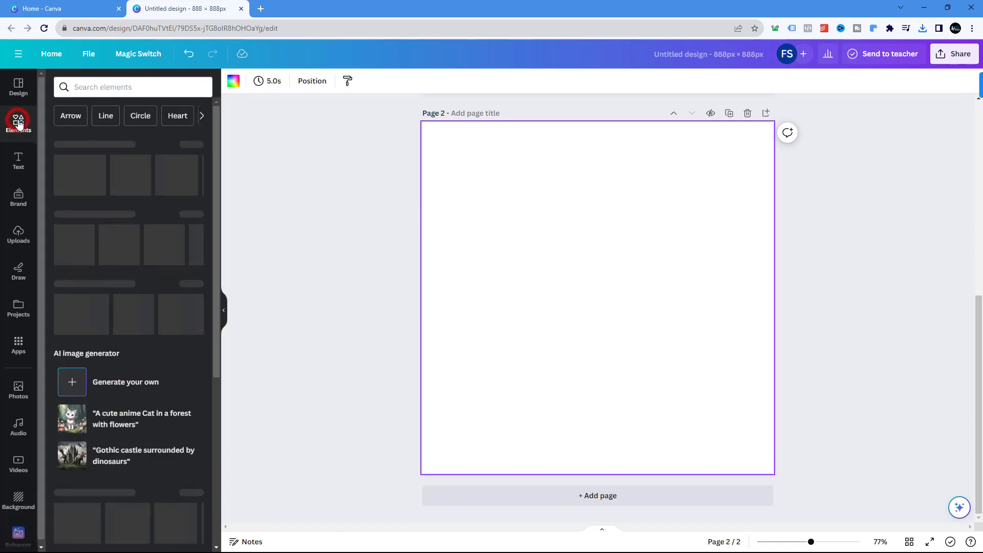
click(97, 87)
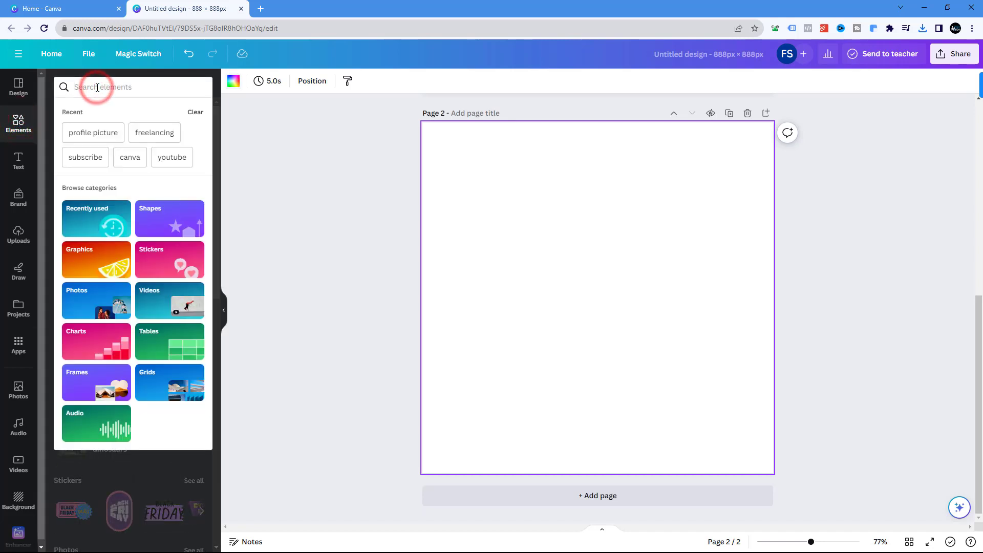
text(frame)
key(Return)
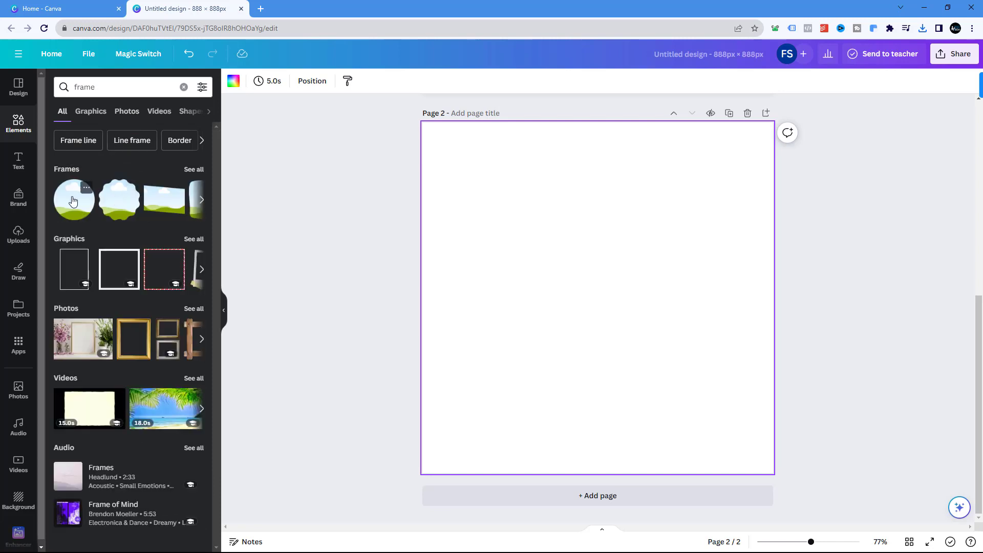
click(188, 169)
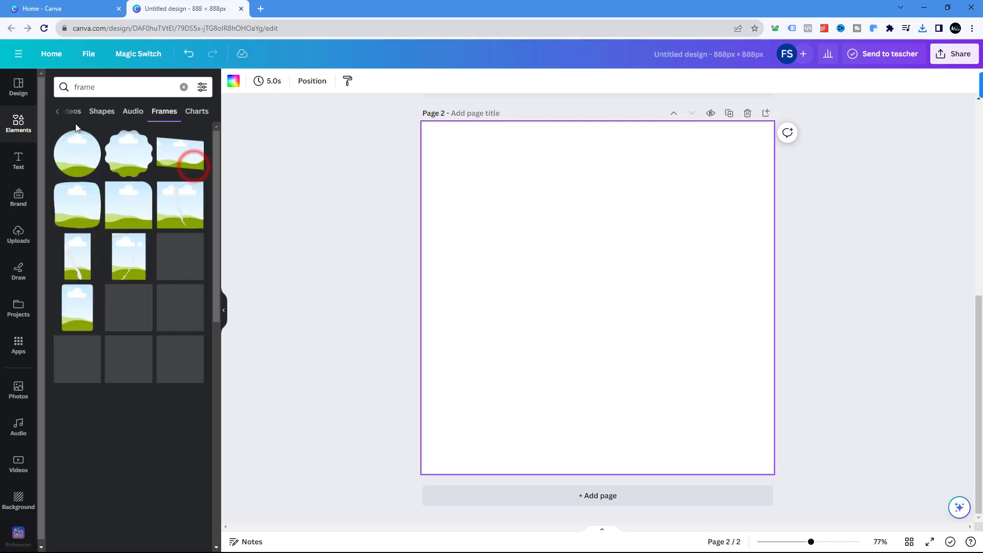
click(78, 158)
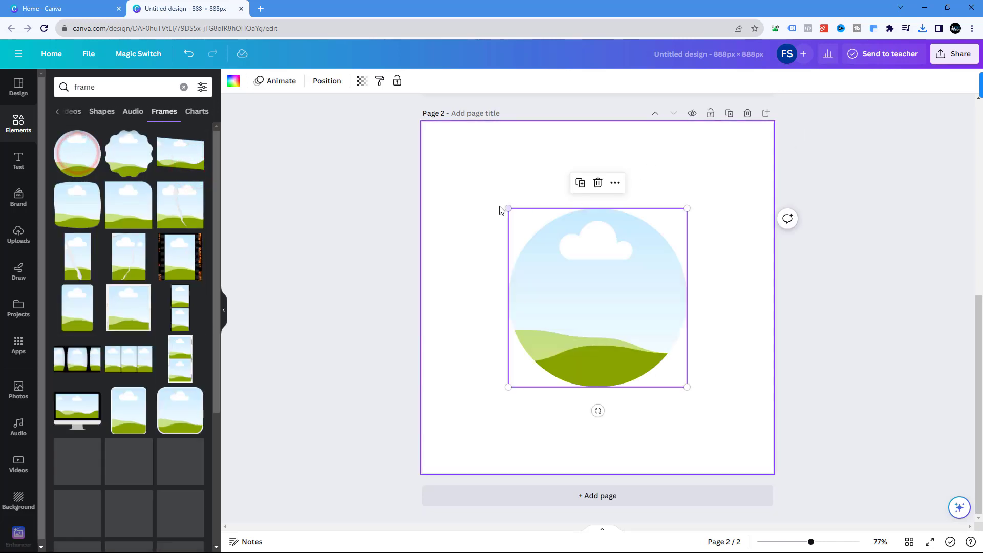
- Enlarge the circular frame to fill most of page 2 and center it on the page, leaving a white margin
drag(507, 209, 372, 160)
drag(552, 249, 607, 304)
drag(737, 165, 743, 153)
drag(669, 232, 638, 241)
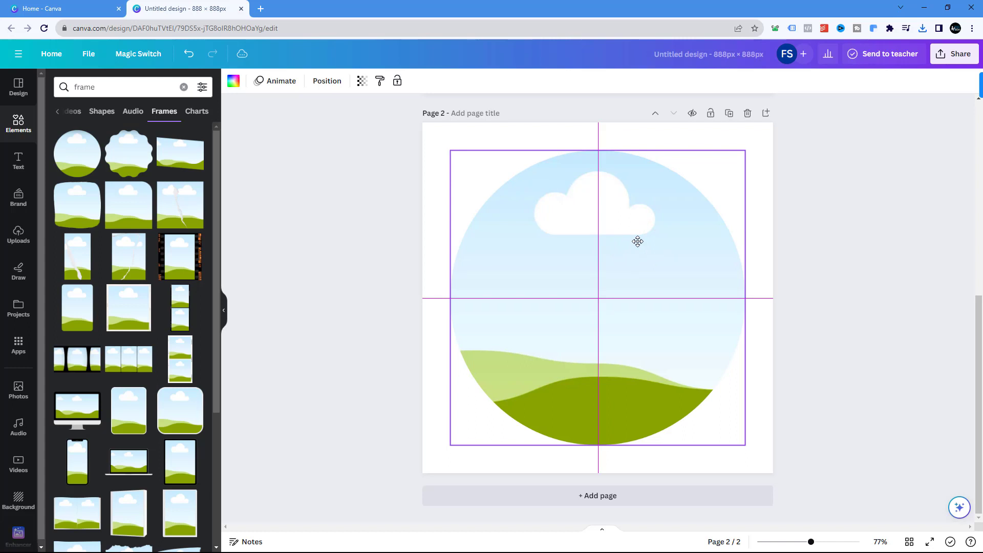
drag(638, 241, 617, 240)
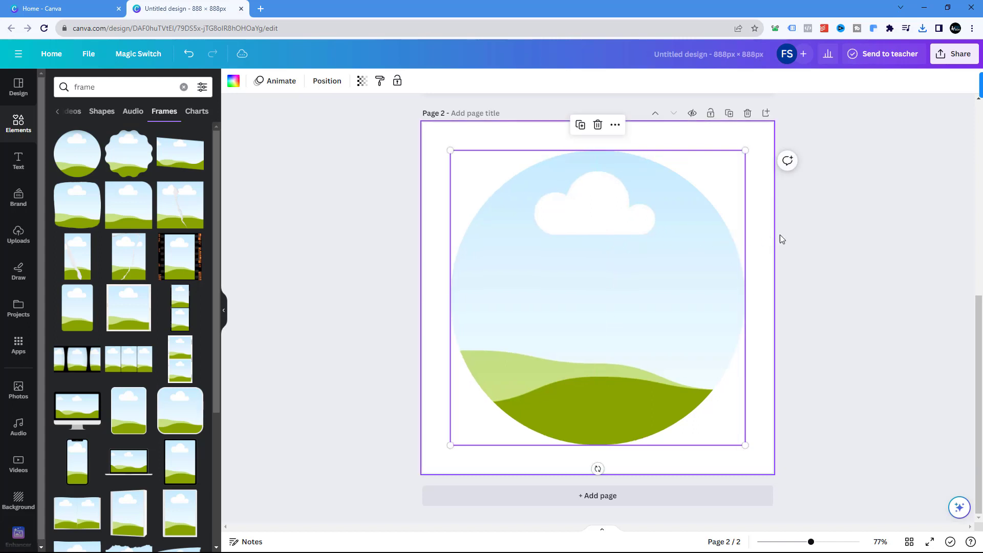
click(819, 226)
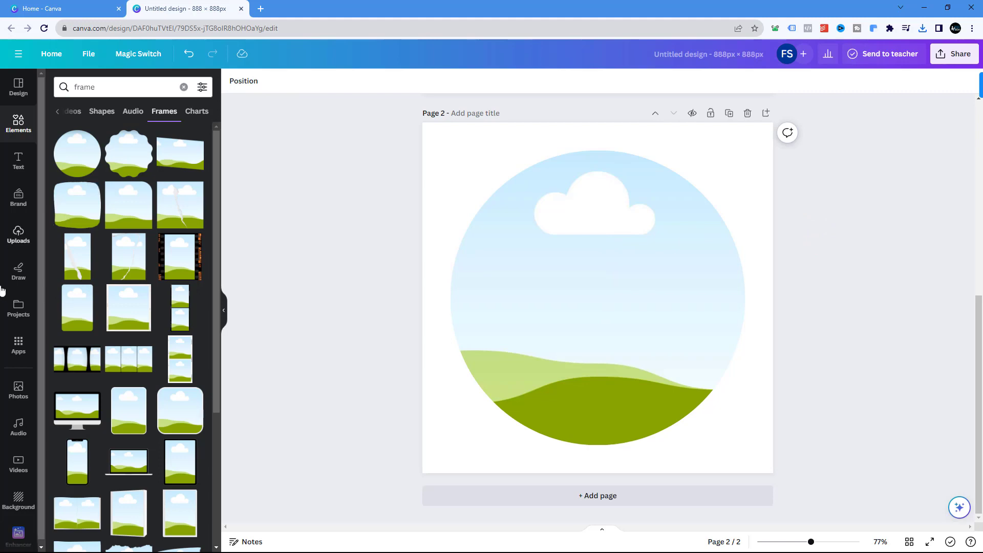
- Upload the exported coral red portrait image from the Downloads folder
click(18, 233)
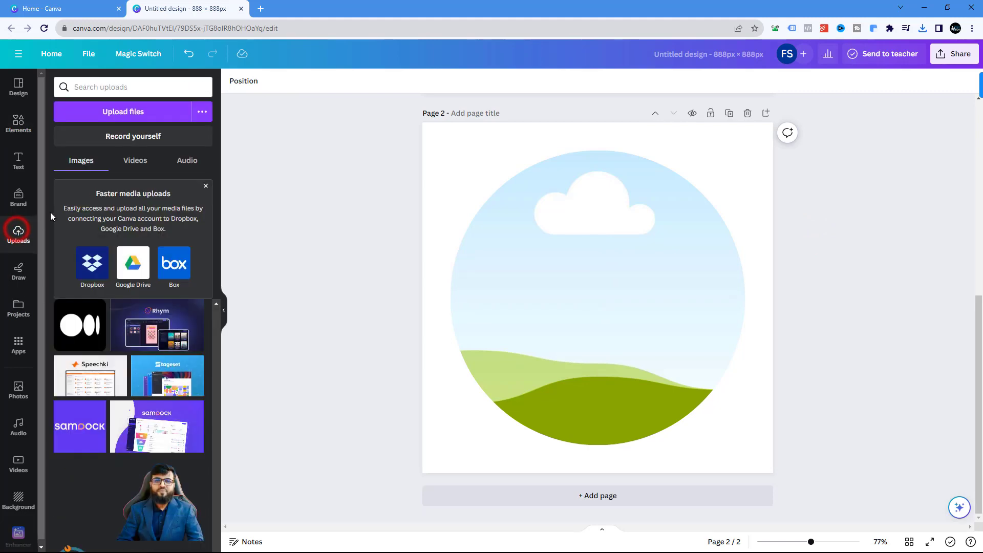
click(124, 112)
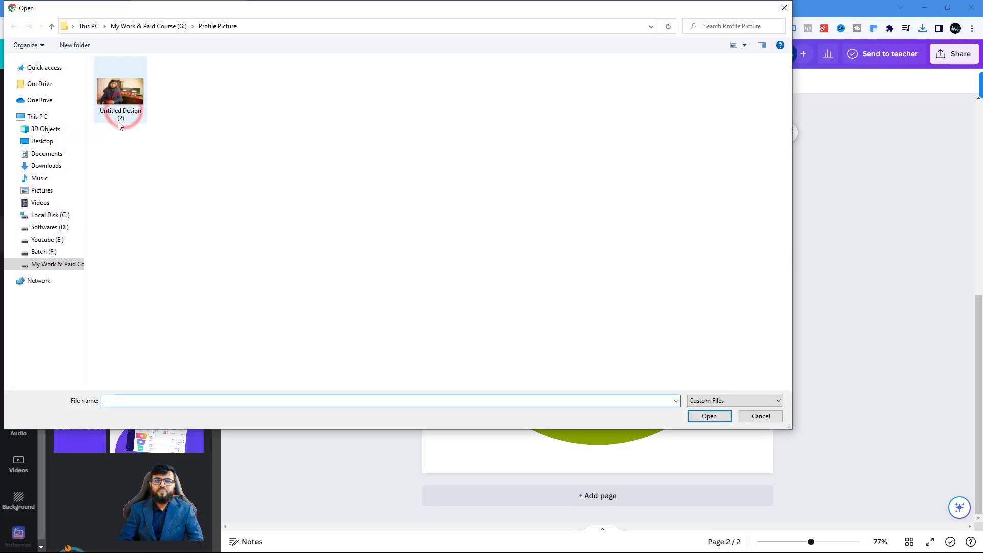
click(46, 166)
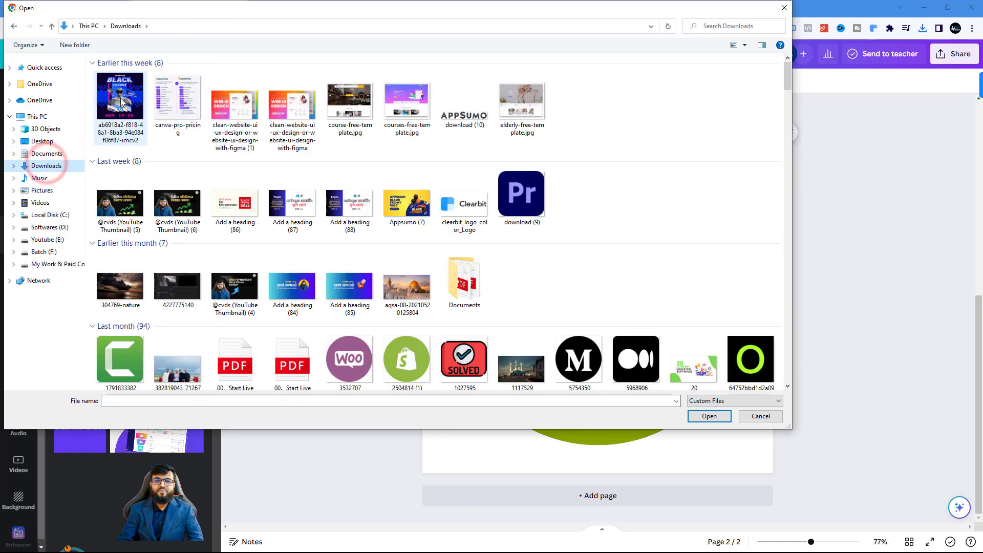
click(121, 101)
click(708, 416)
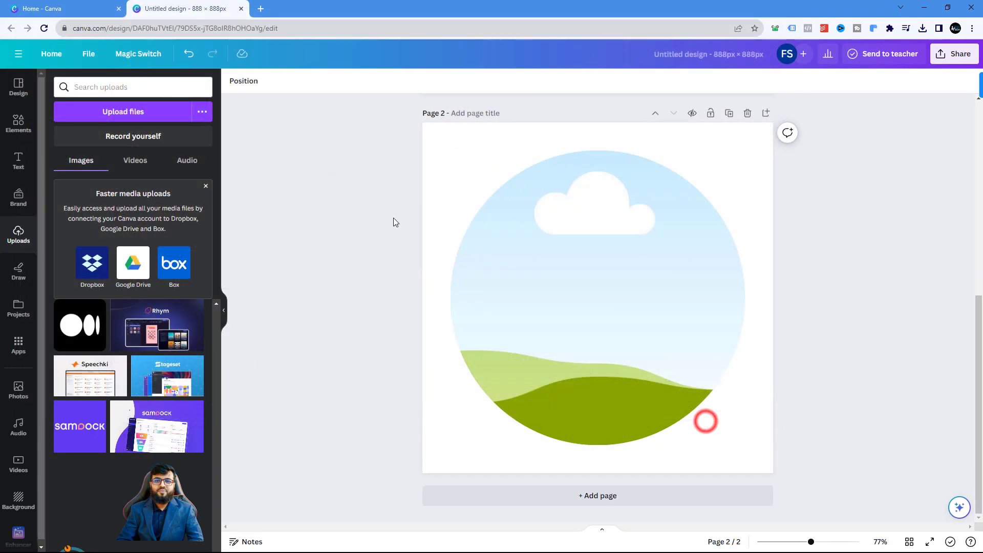
- Fill the circular frame on page 2 with the uploaded coral red portrait image and collapse the uploads list
scroll(191, 406, up, 20)
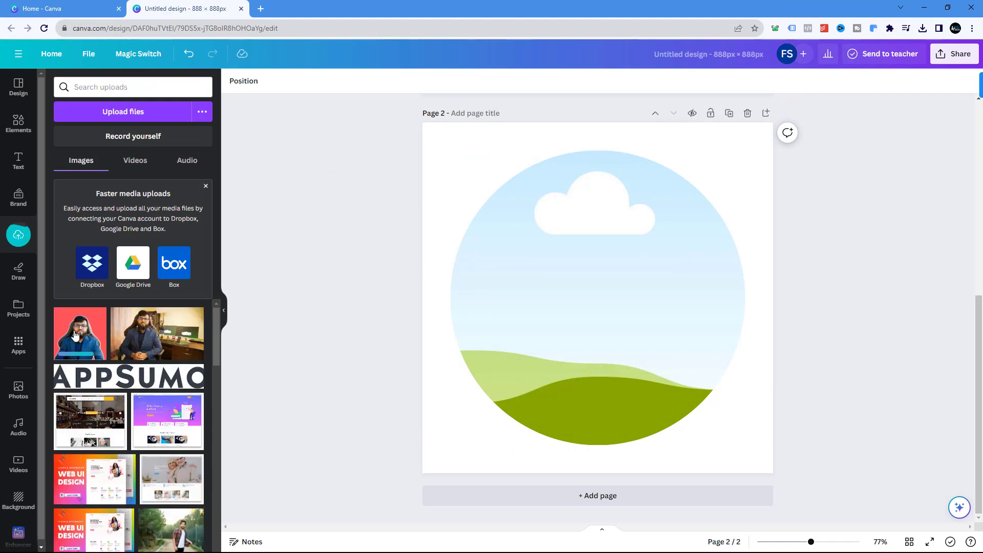
drag(77, 336, 518, 257)
click(321, 254)
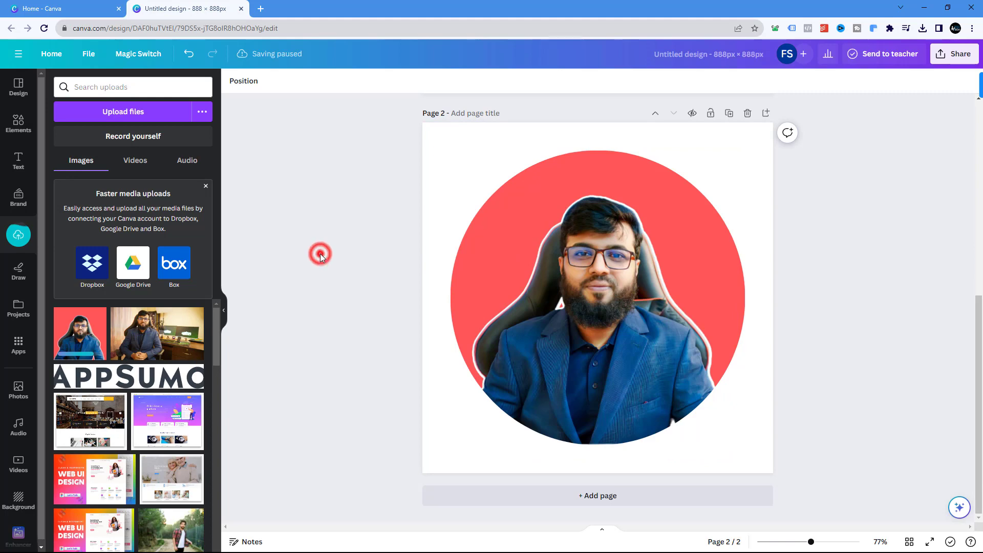
click(266, 253)
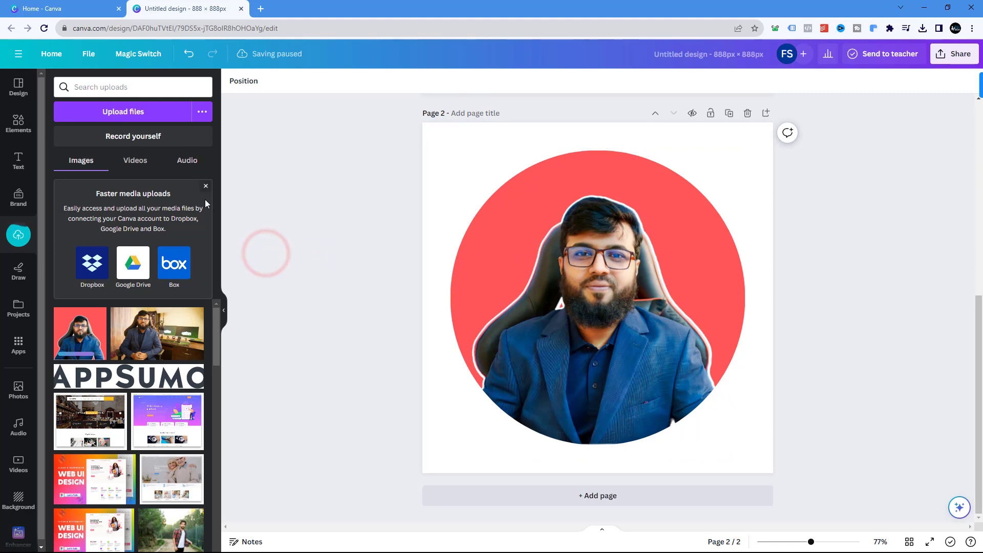
click(224, 311)
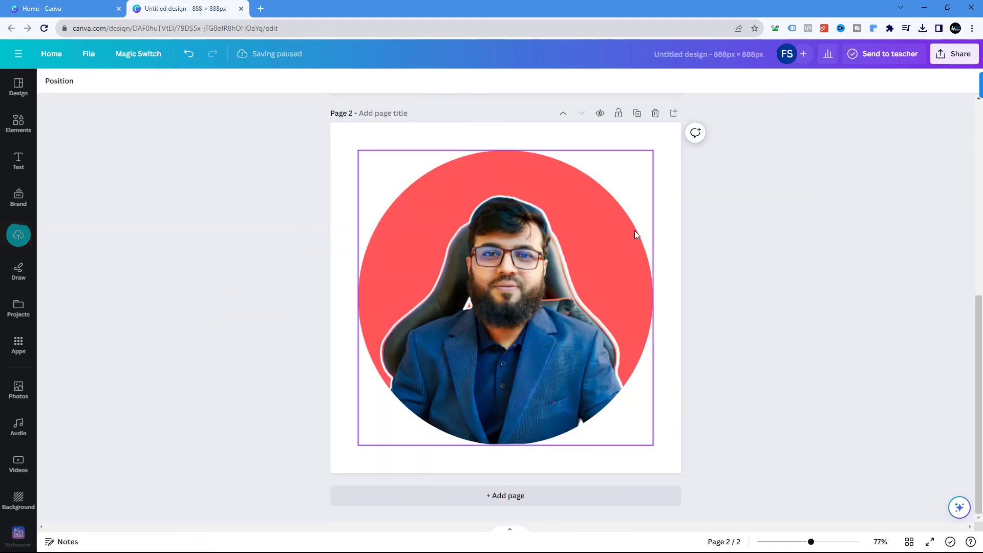
- Set up a PNG download of the design with a transparent background
scroll(668, 241, up, 1)
scroll(702, 234, down, 1)
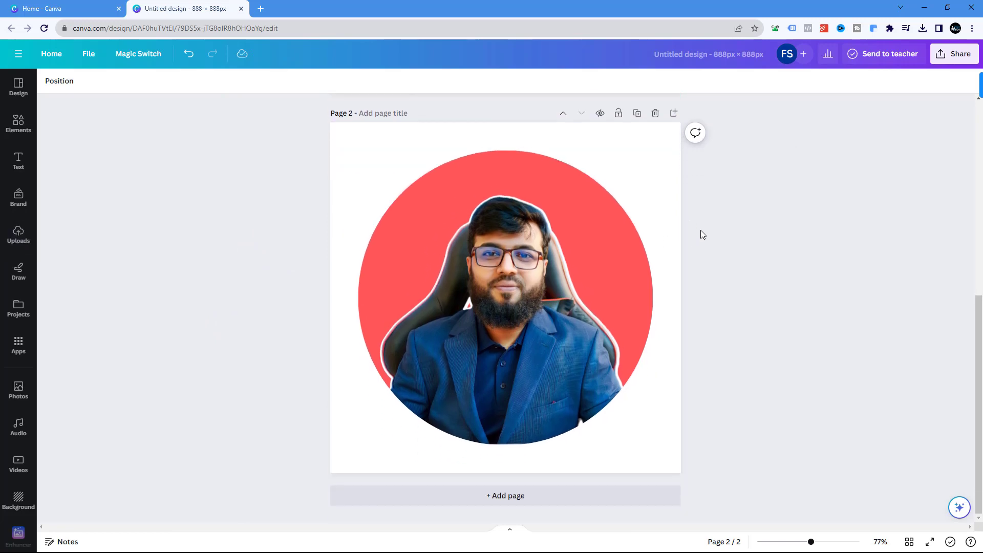
click(954, 54)
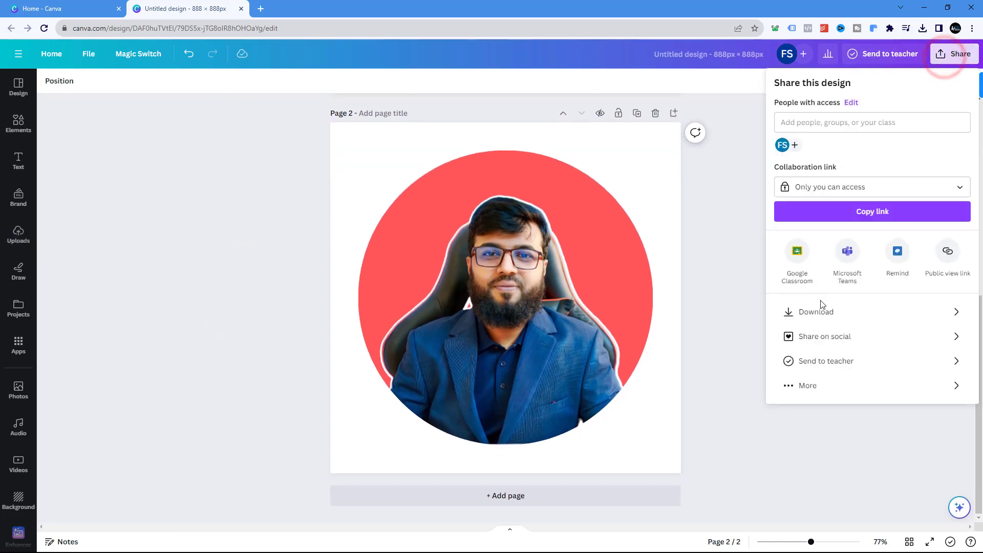
click(840, 312)
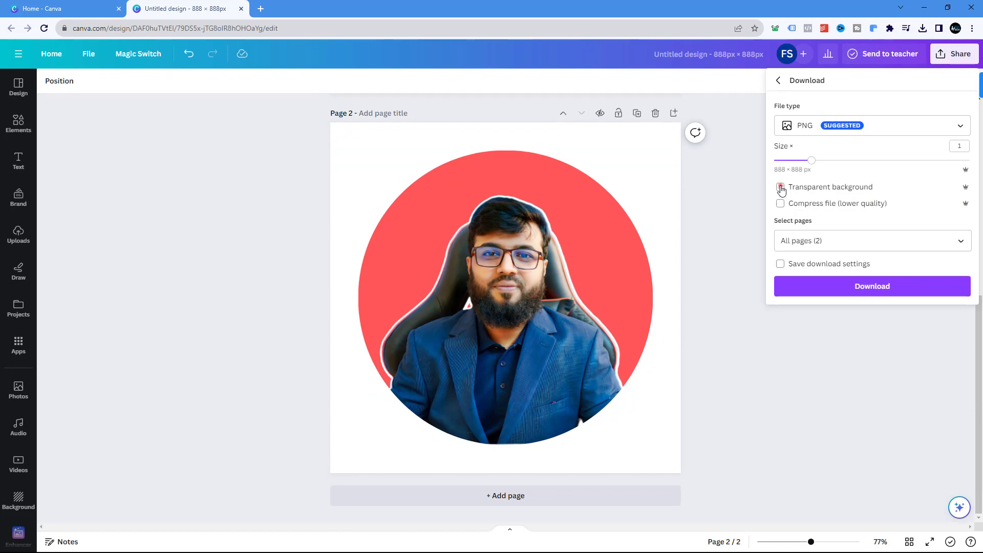
click(780, 187)
- Limit the download to page 2 and save it to the Downloads folder as Untitled design (50)
click(801, 241)
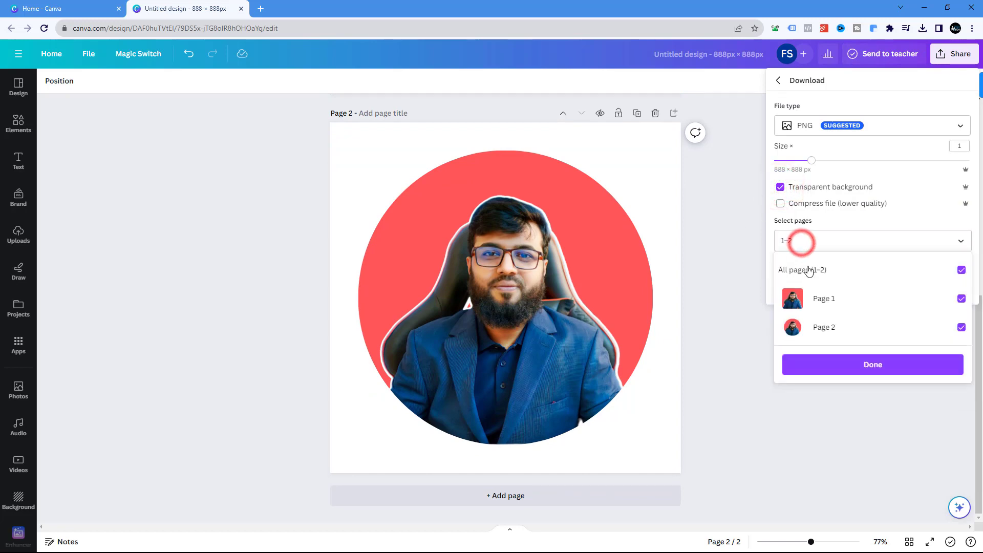
click(330, 115)
click(810, 240)
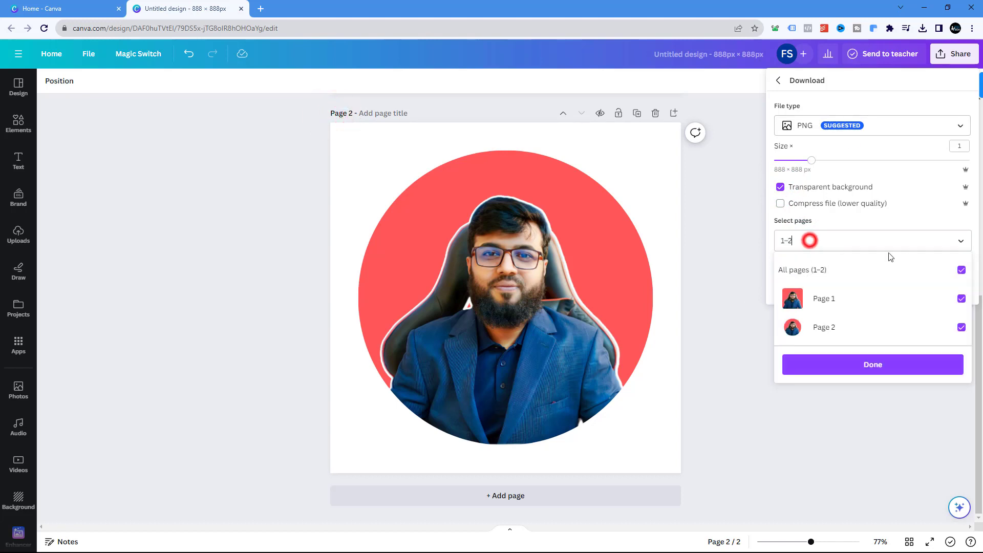
click(806, 273)
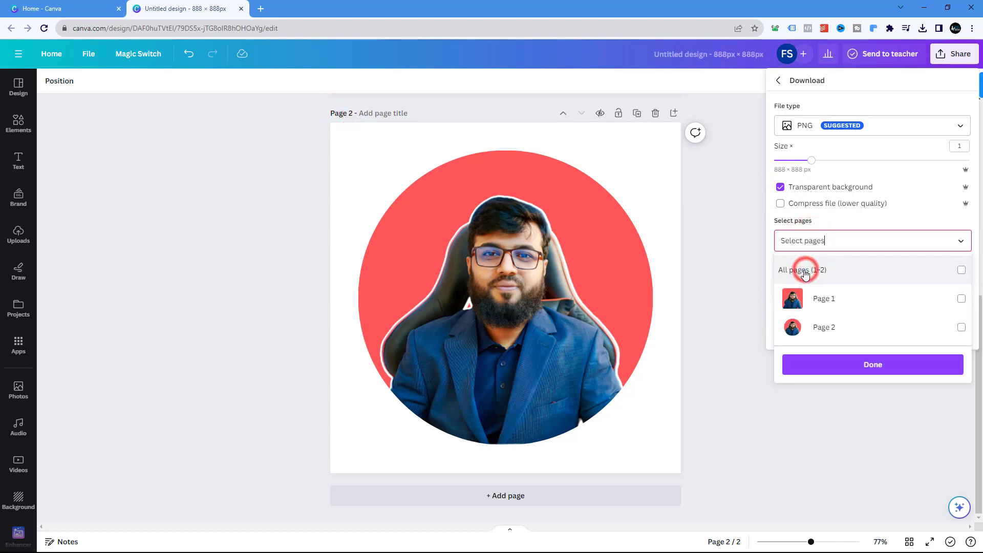
click(821, 332)
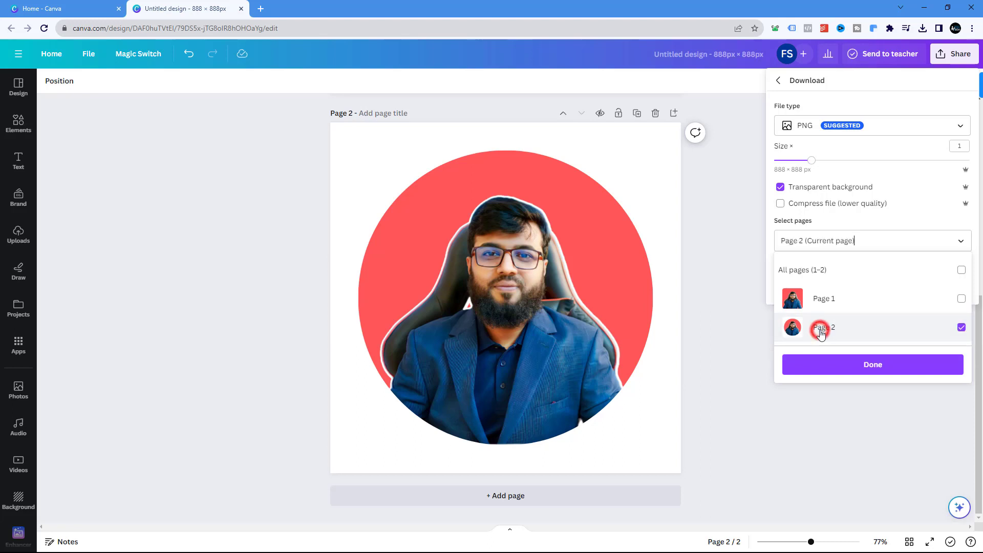
click(841, 367)
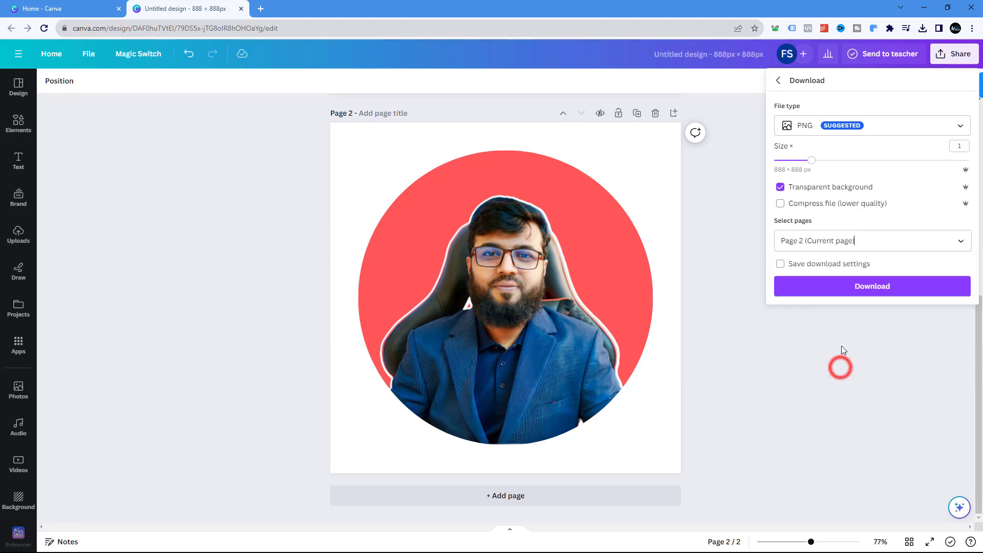
click(867, 286)
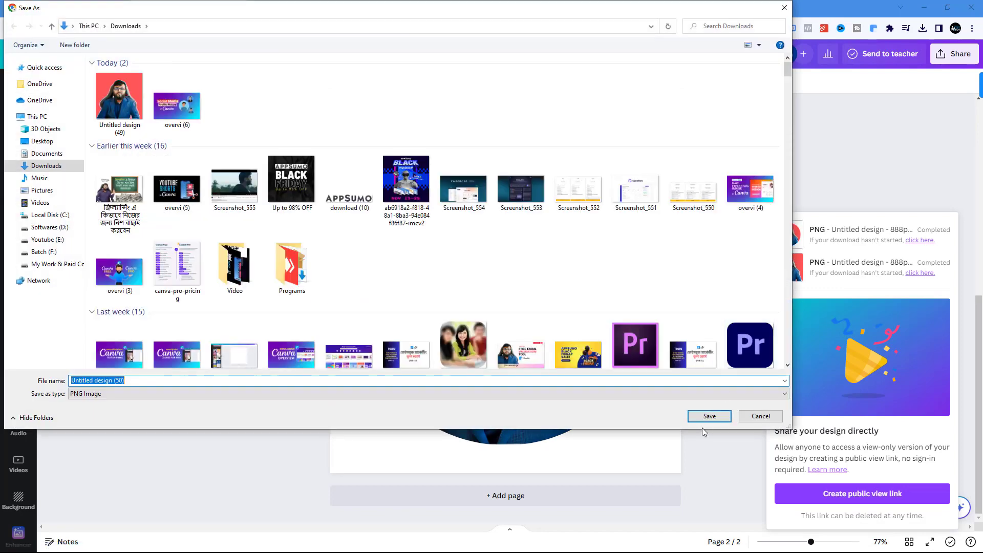
click(710, 416)
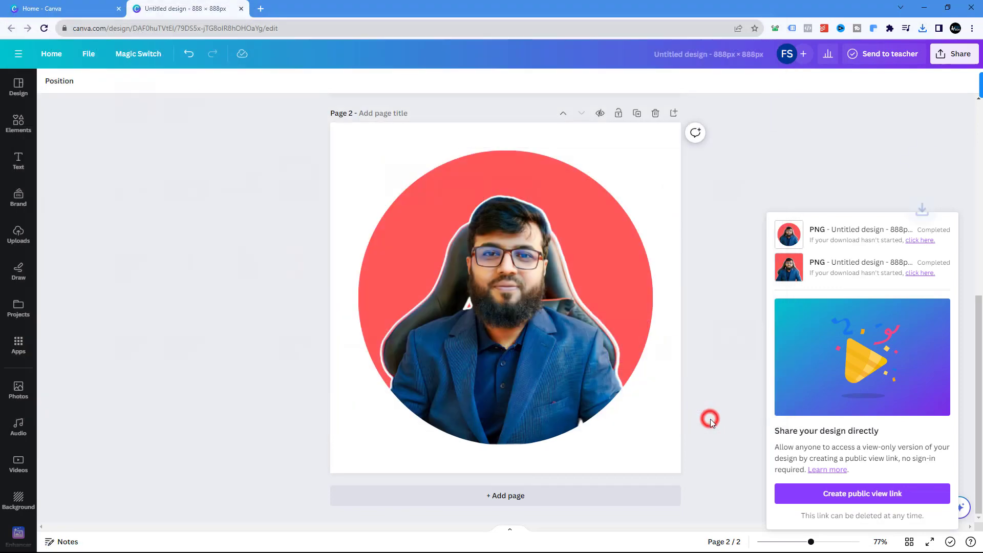
- Open linkedin.com in a new browser tab and go to the account's own profile page
click(263, 8)
text(linkedin.com)
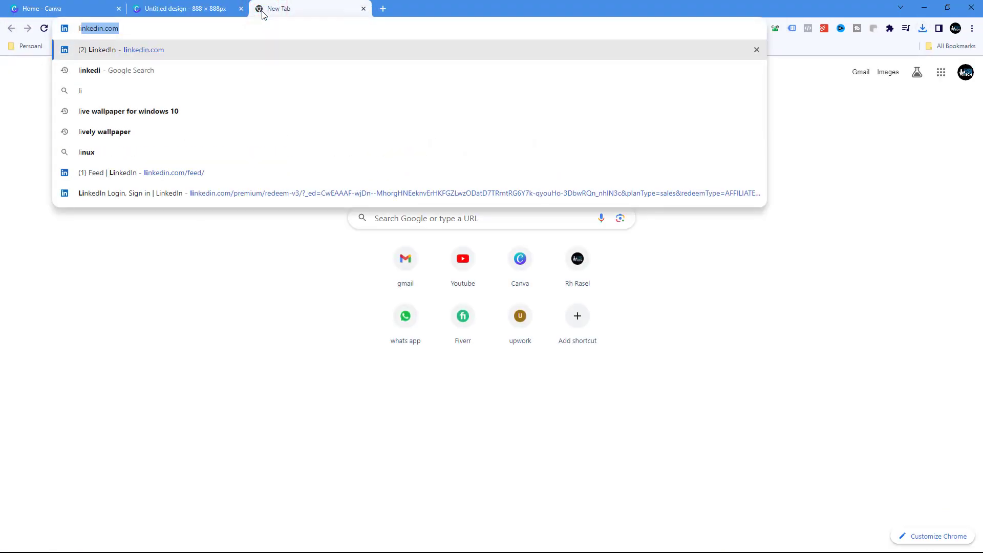
key(Return)
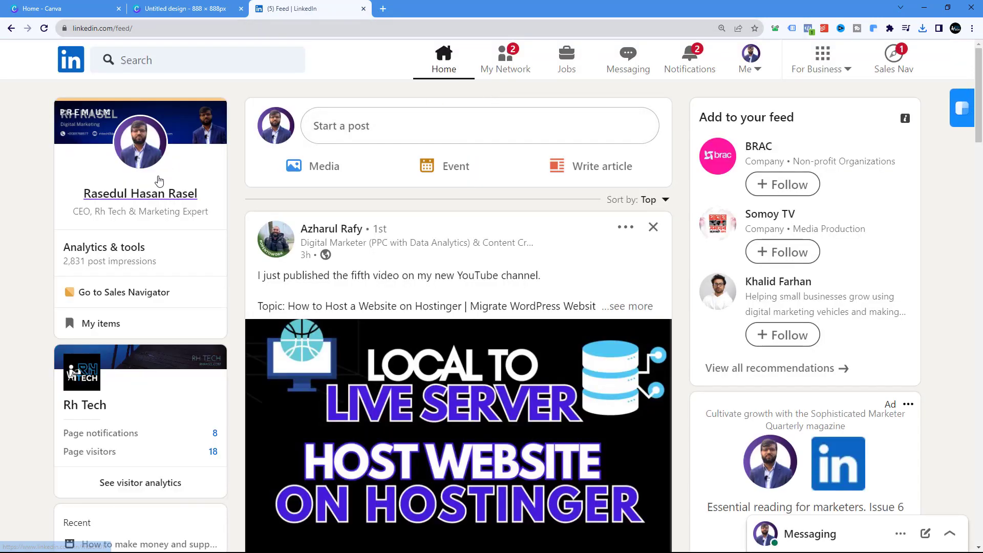
click(137, 198)
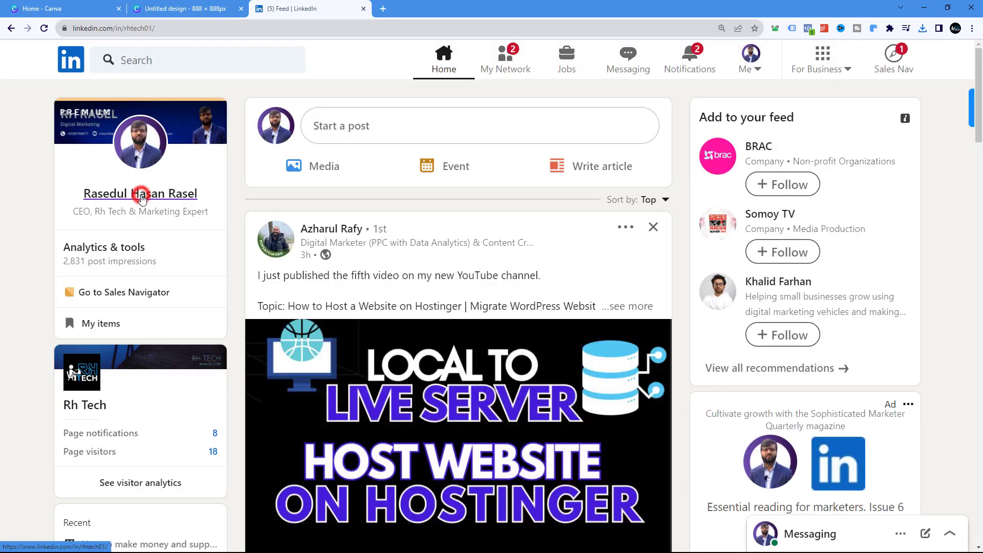
scroll(220, 222, down, 3)
scroll(147, 413, up, 3)
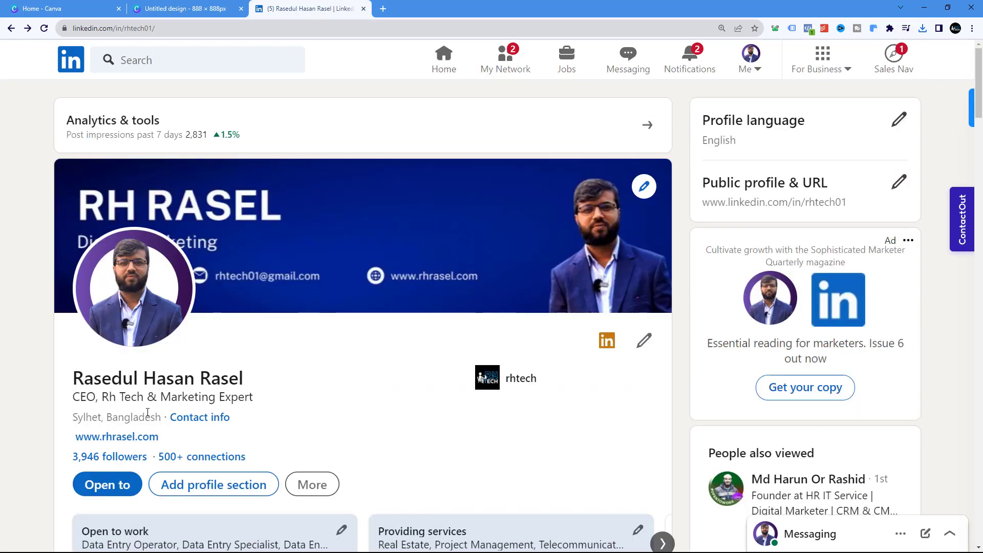
- Try Untitled design (50) from the Downloads folder as the new LinkedIn profile photo
click(131, 285)
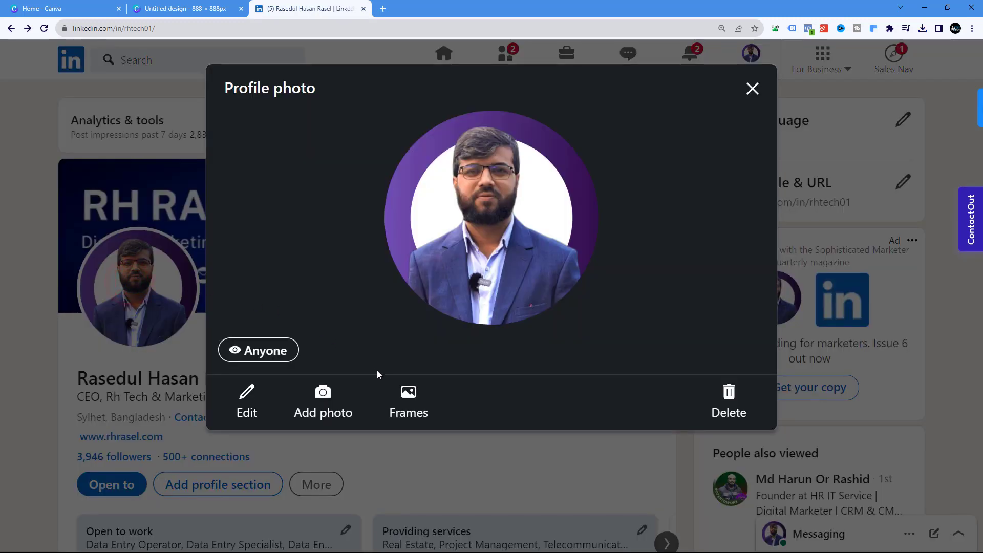
click(325, 404)
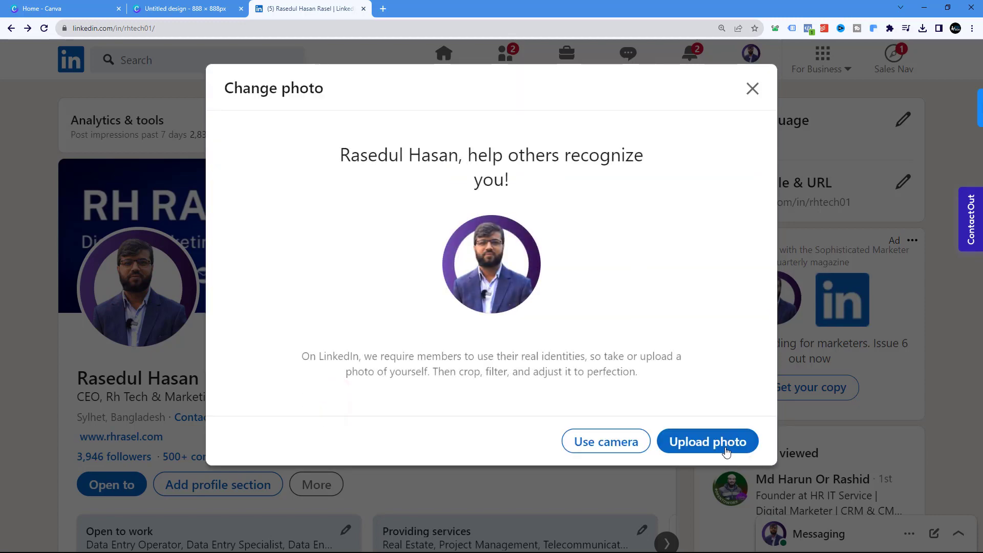
click(726, 451)
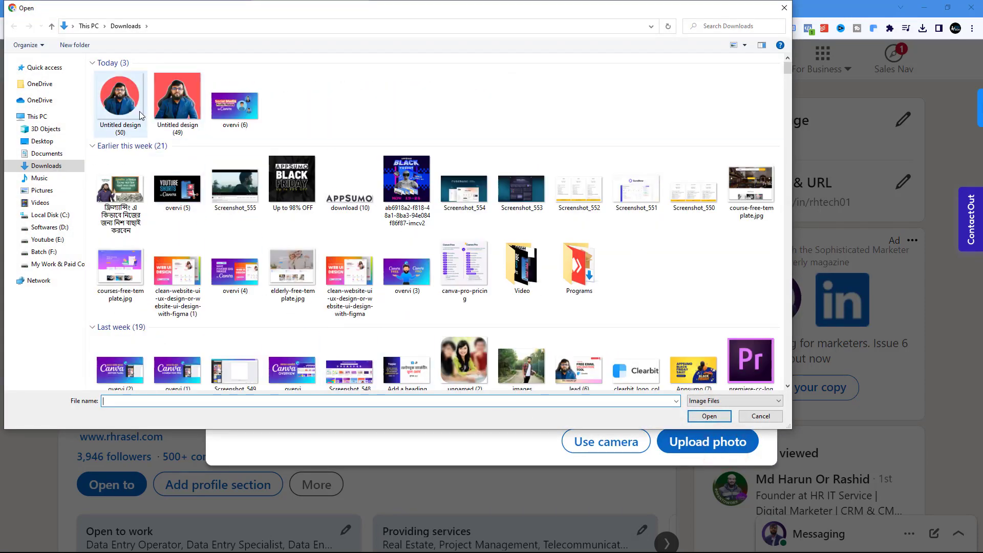
click(139, 105)
click(717, 415)
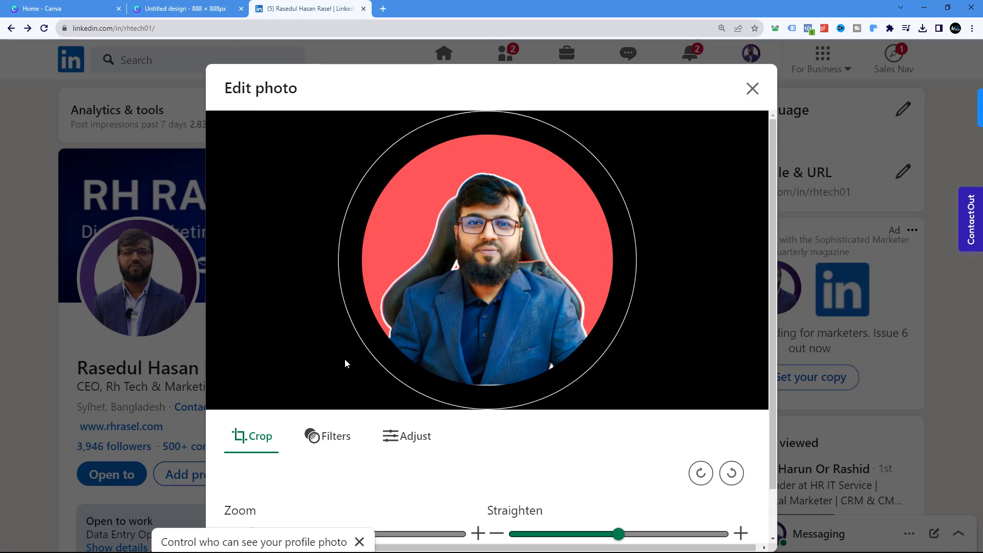
- Discard the uploaded photo without saving it and close the profile photo dialog
scroll(380, 370, down, 1)
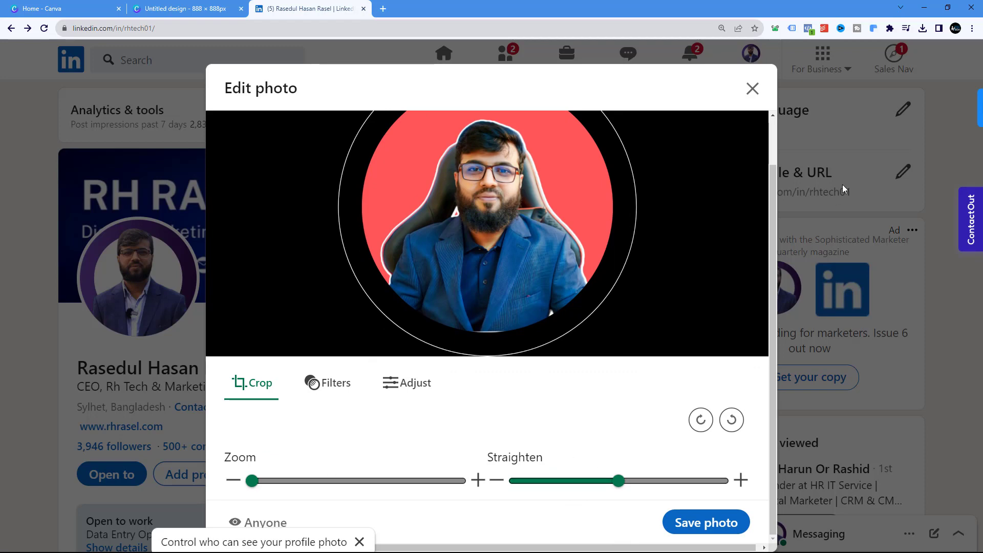
click(752, 88)
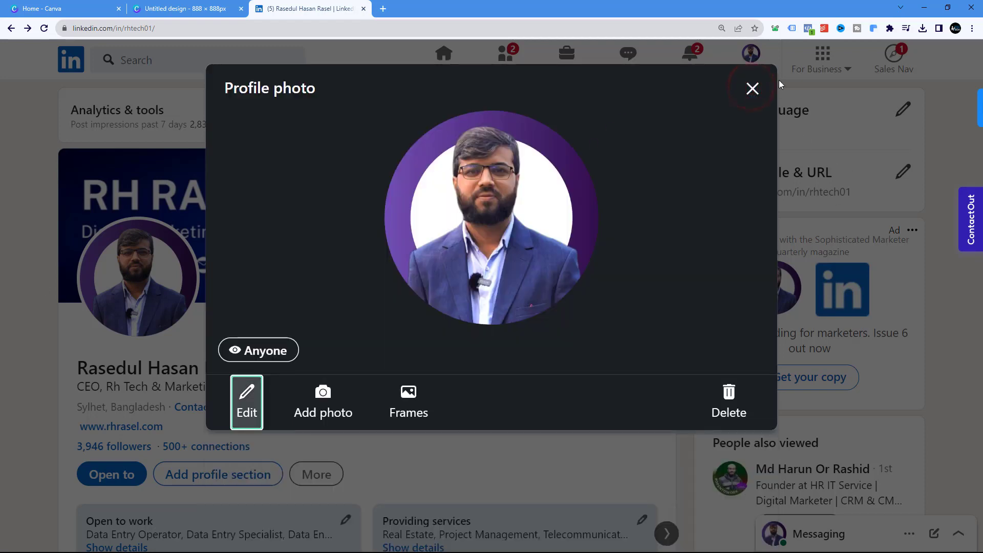
click(754, 90)
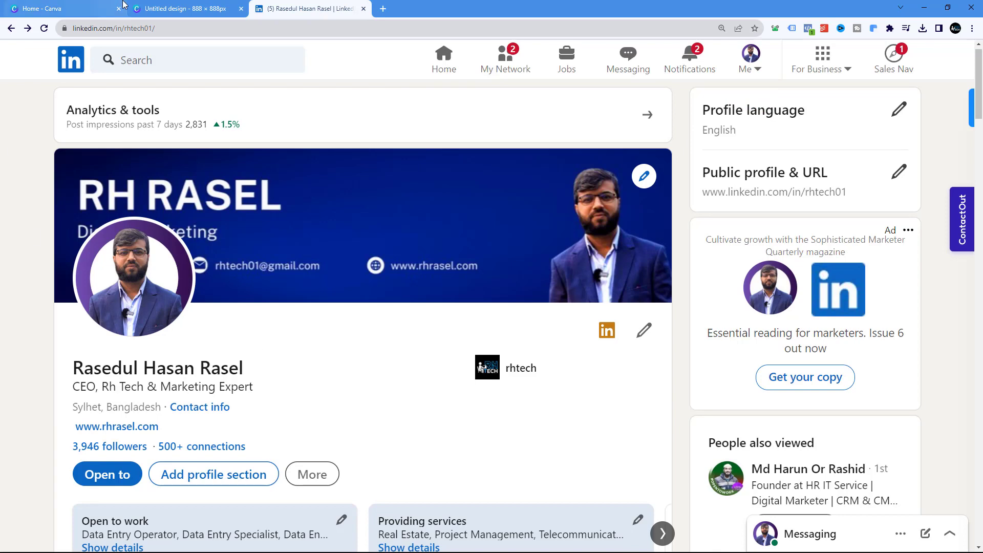
- Switch back to the Canva design and dismiss the completed-download summary
click(148, 8)
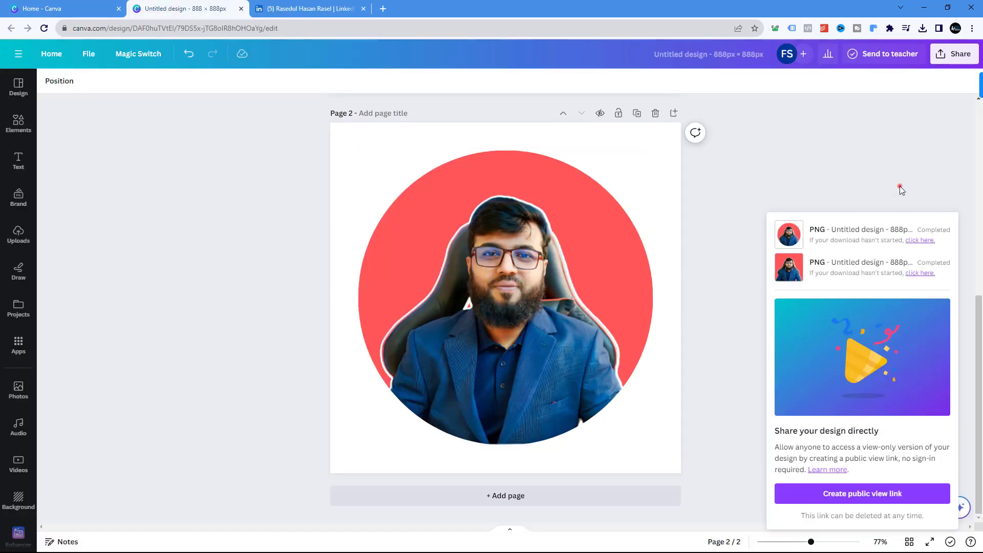
click(899, 186)
click(298, 5)
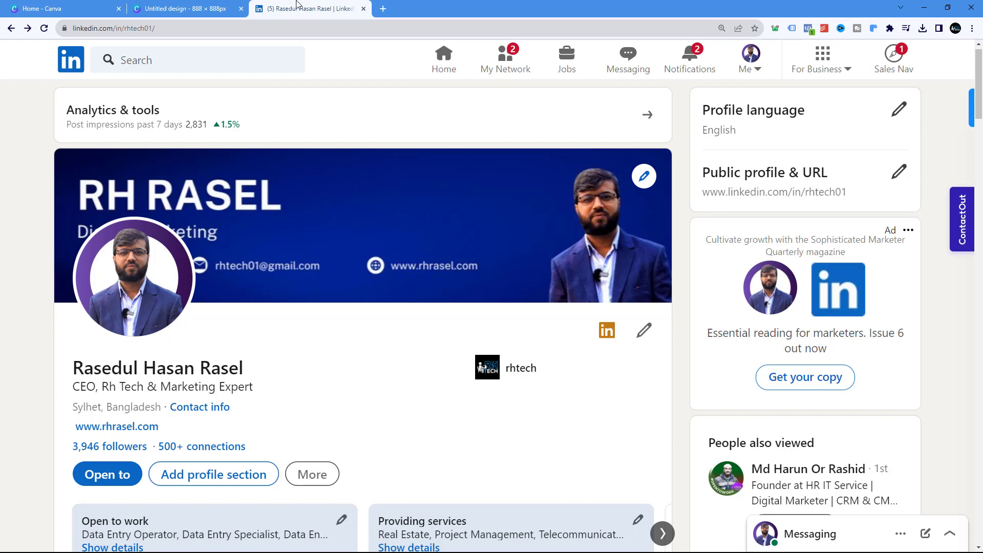
click(176, 8)
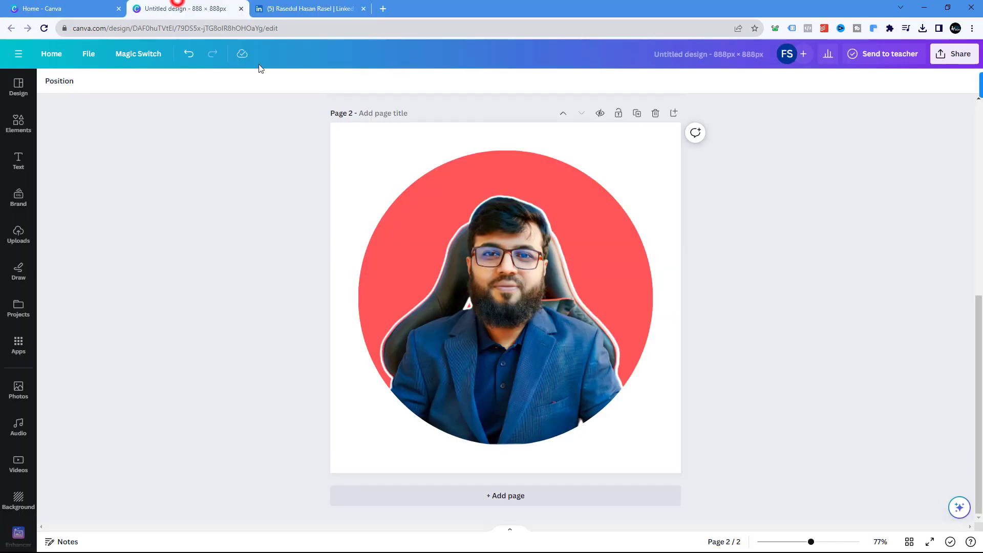